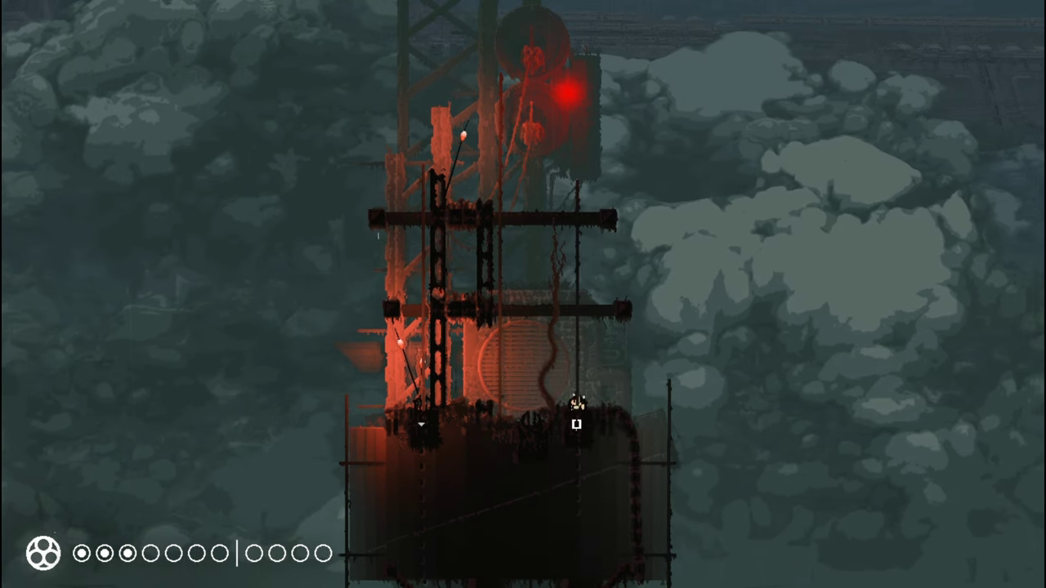
pyautogui.press('Left')
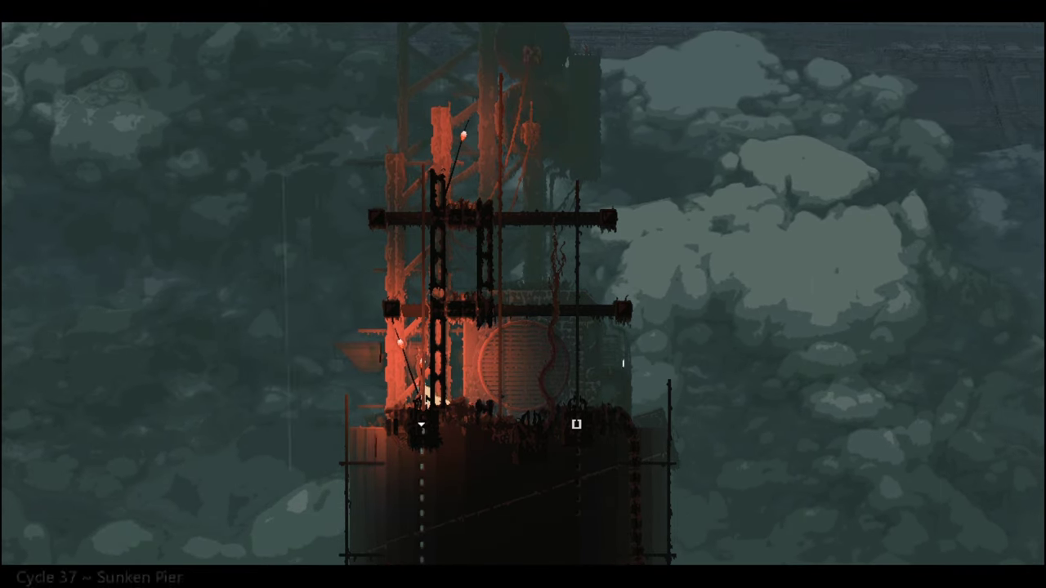
pyautogui.press('Down')
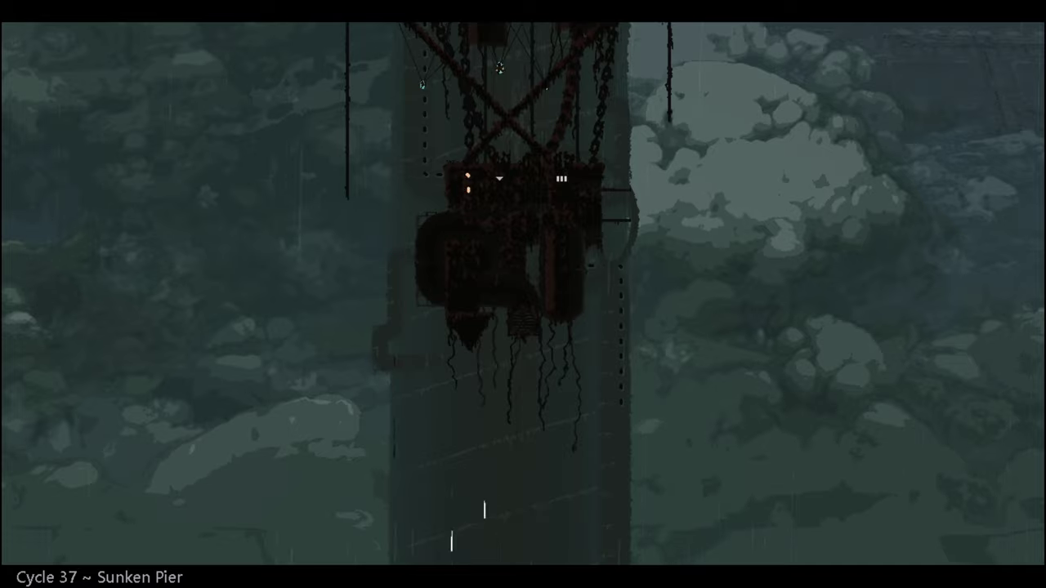
pyautogui.press('Down')
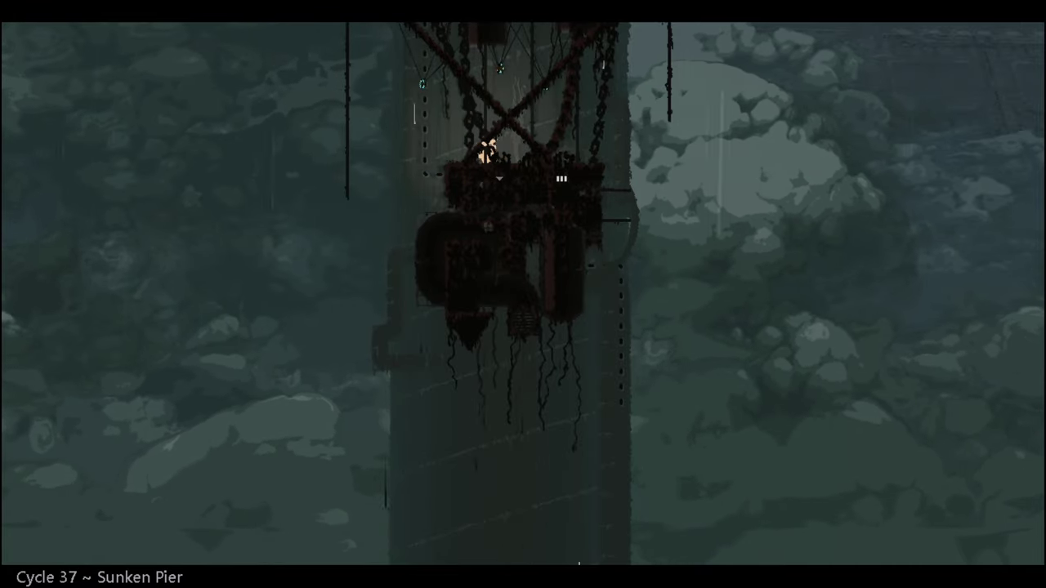
pyautogui.press('Up')
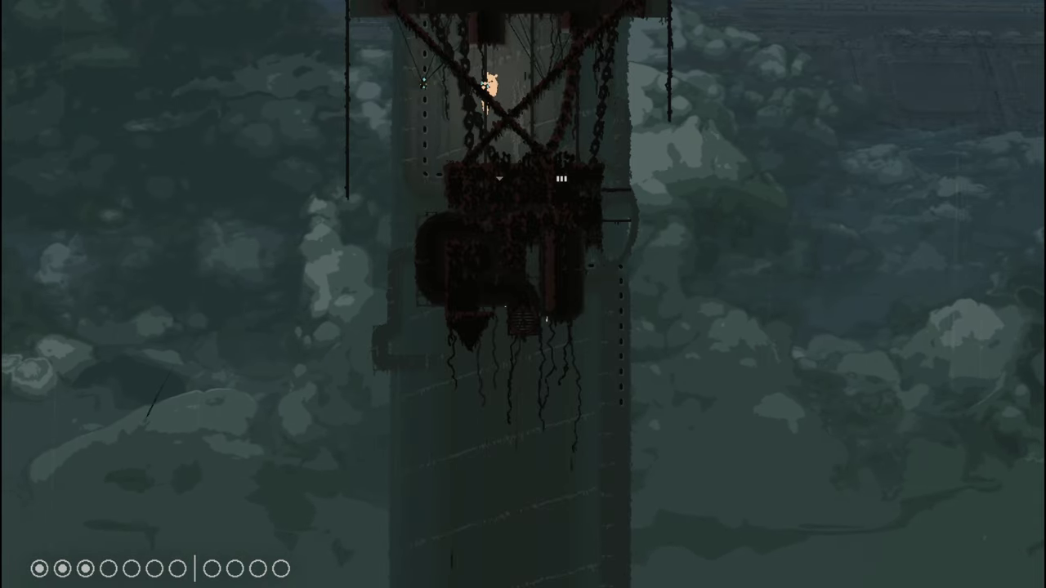
pyautogui.press('Right')
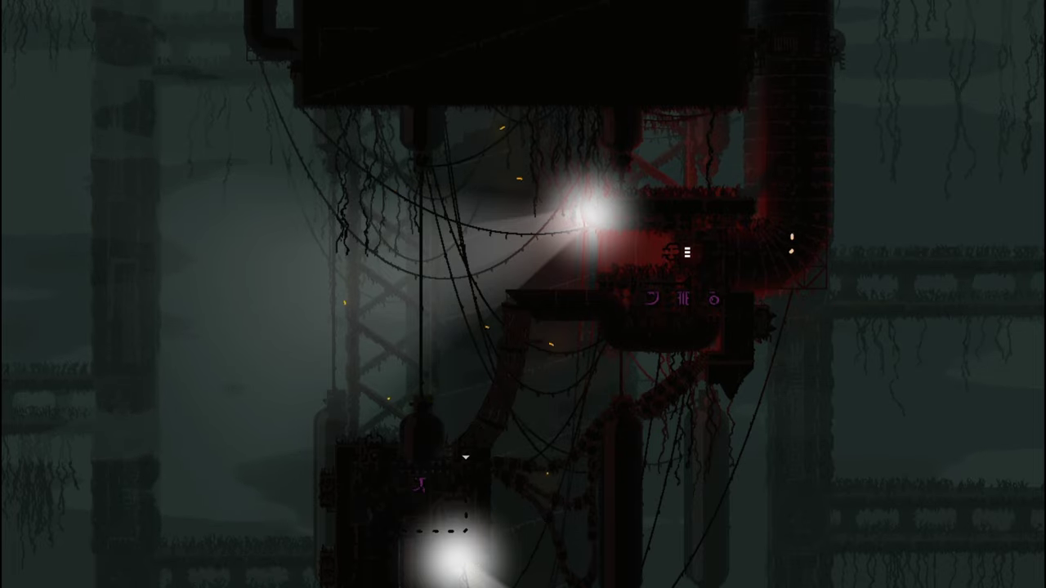
pyautogui.press('Tab')
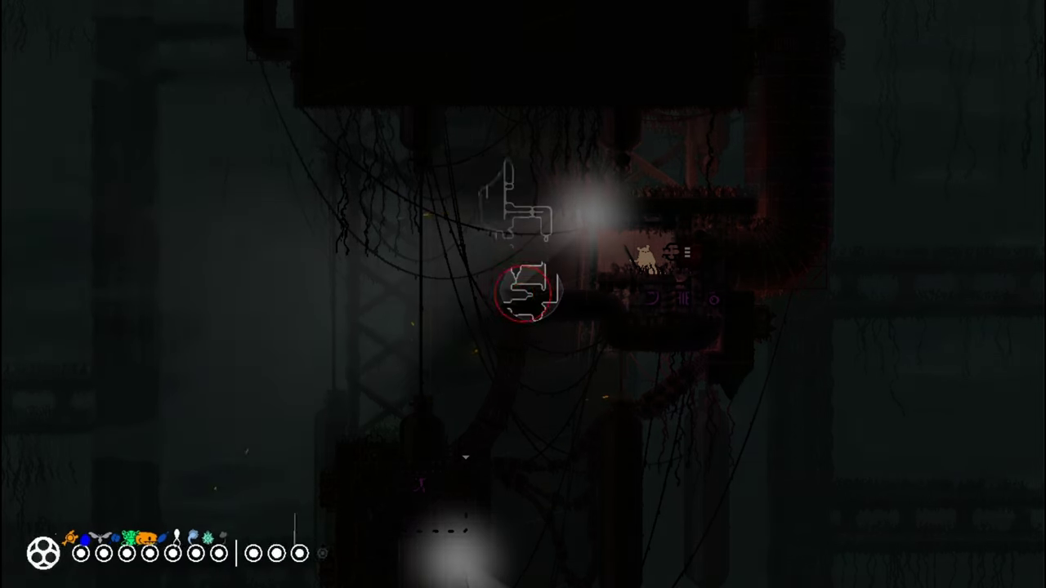
pyautogui.press('Left')
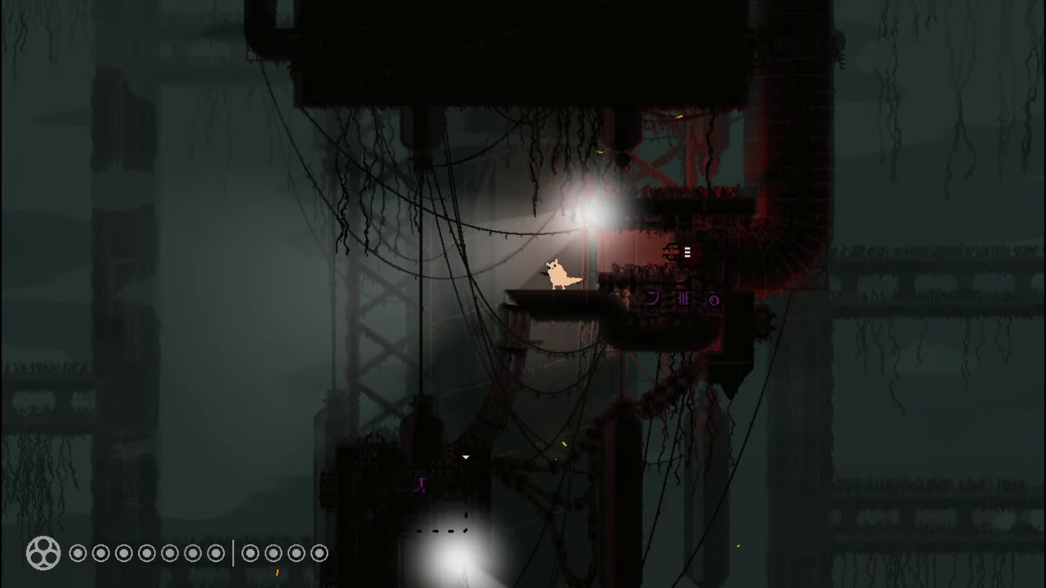
pyautogui.press('Left')
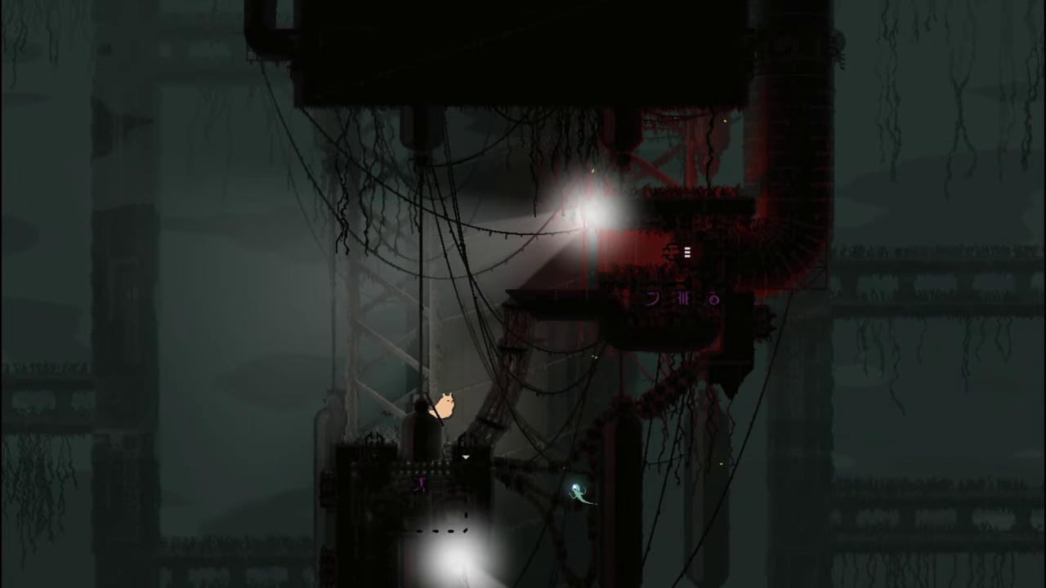
pyautogui.press('Down')
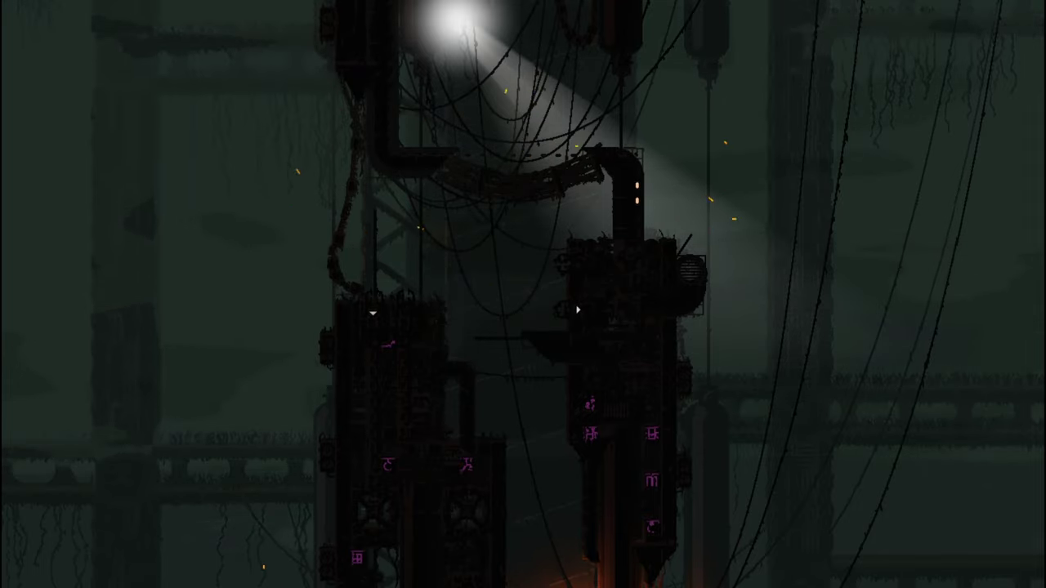
pyautogui.press('Tab')
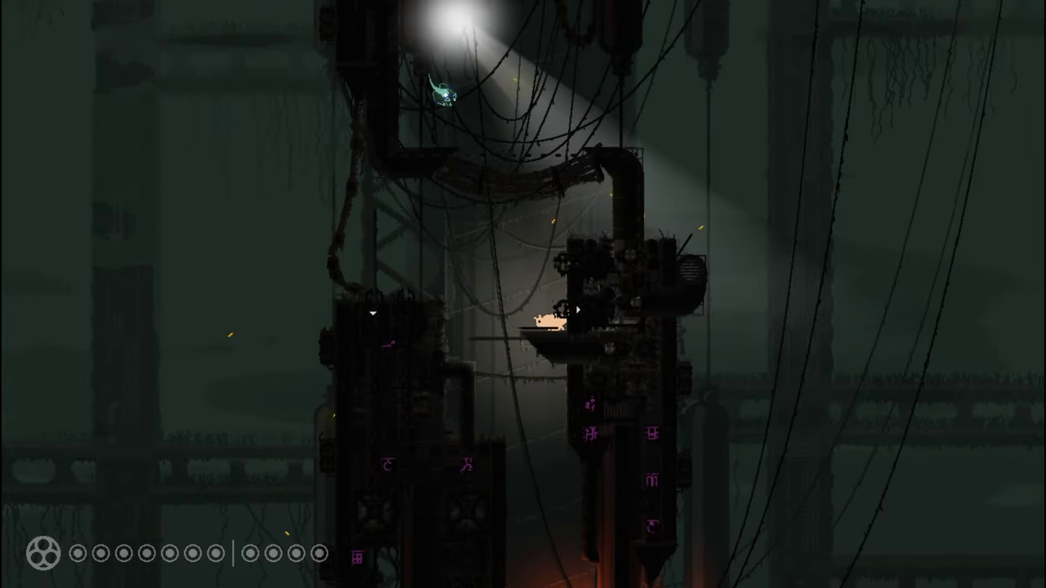
pyautogui.press('Left')
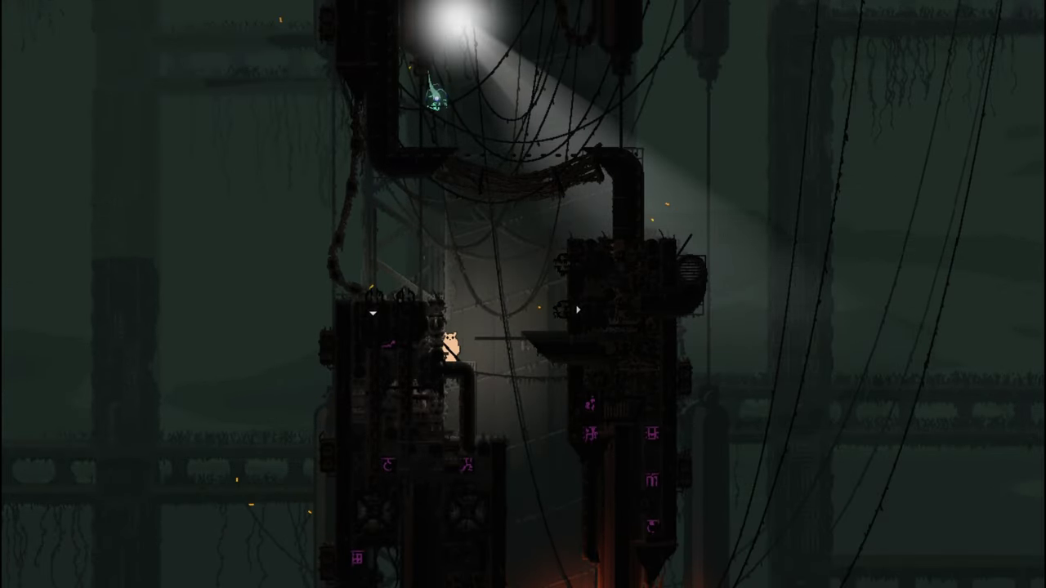
pyautogui.press('Up')
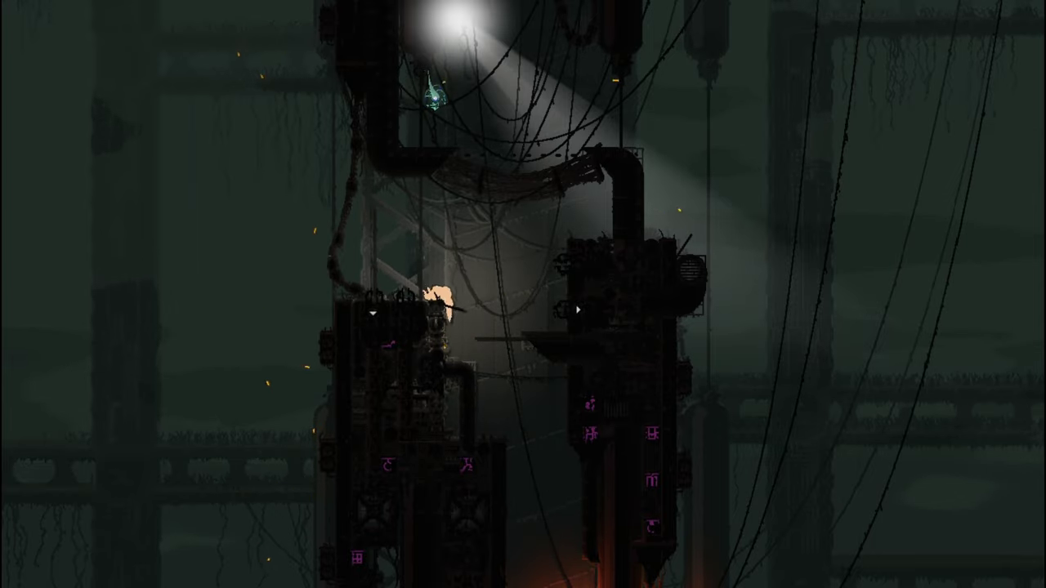
pyautogui.press('Left')
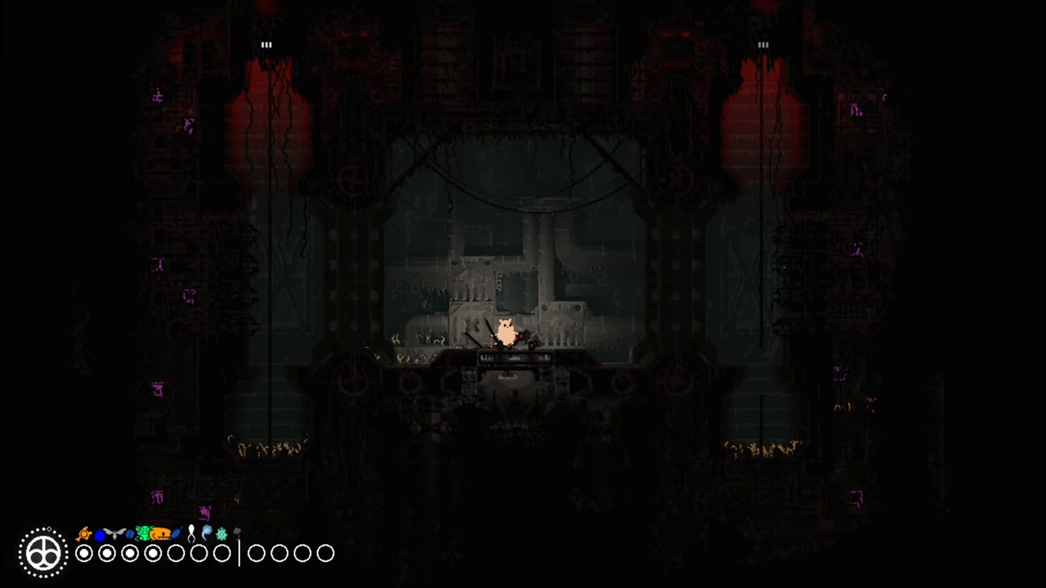
pyautogui.press('Right')
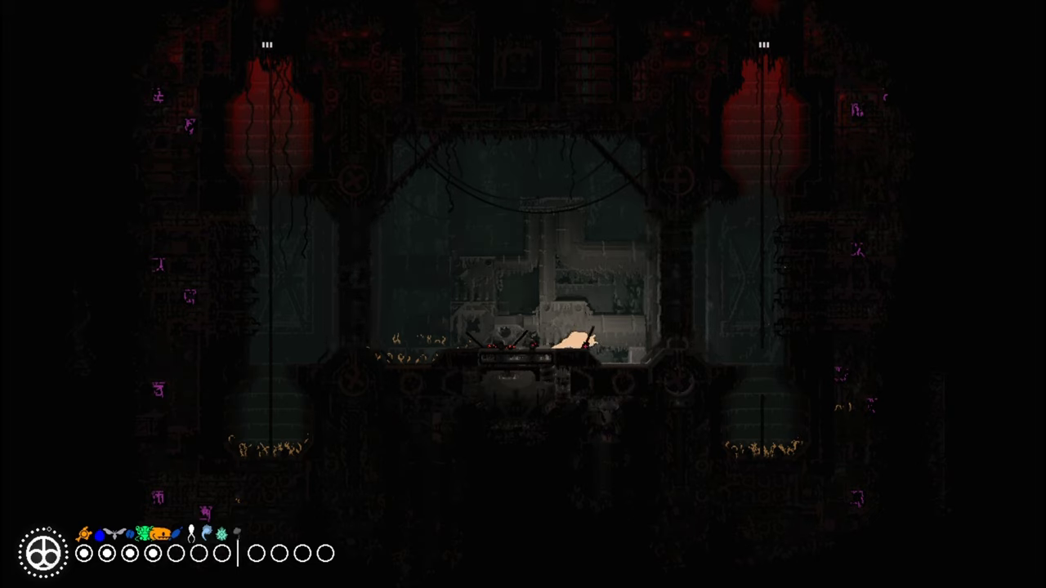
pyautogui.press('Left')
pyautogui.press('Right')
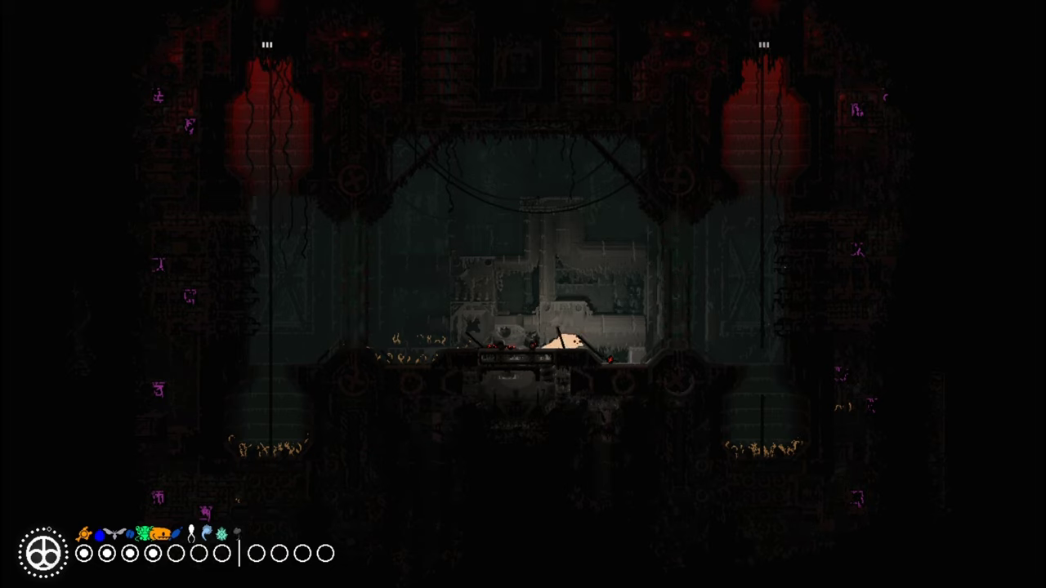
pyautogui.press('Left')
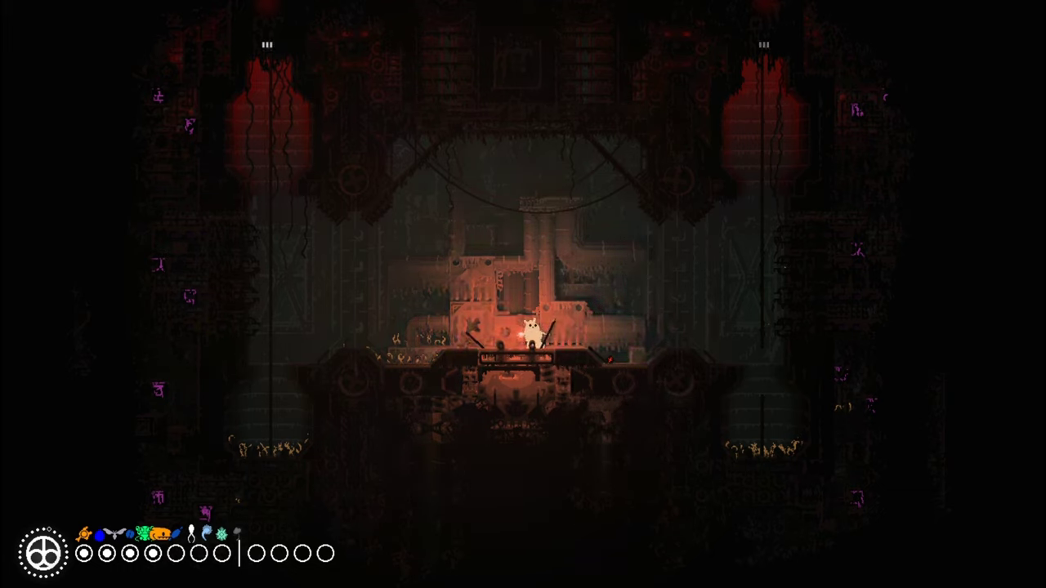
pyautogui.press('Left')
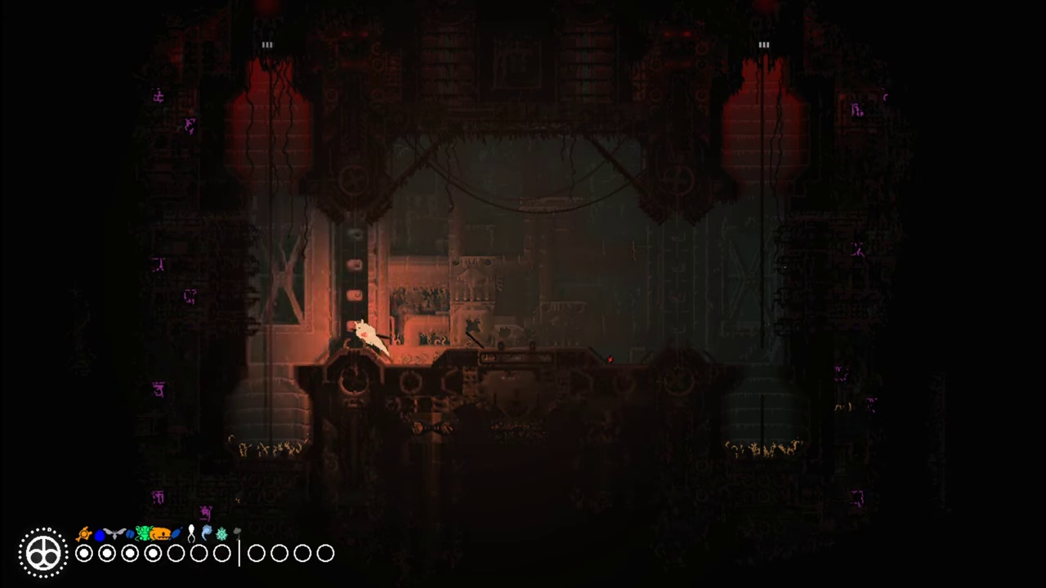
pyautogui.press('Left')
pyautogui.press('Up')
pyautogui.press('Up')
pyautogui.press('Up')
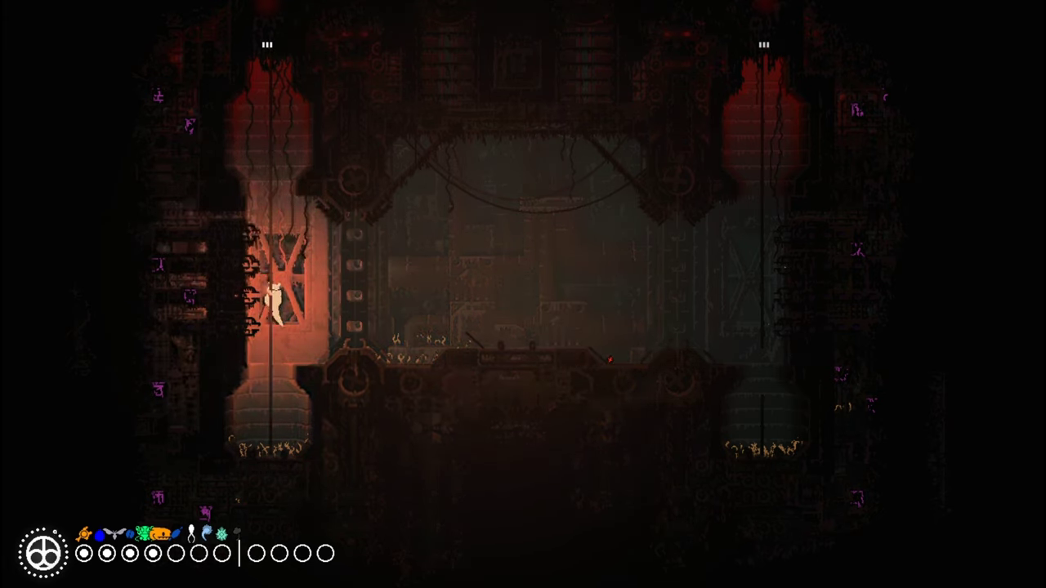
pyautogui.press('Up')
pyautogui.press('Up')
pyautogui.press('Up')
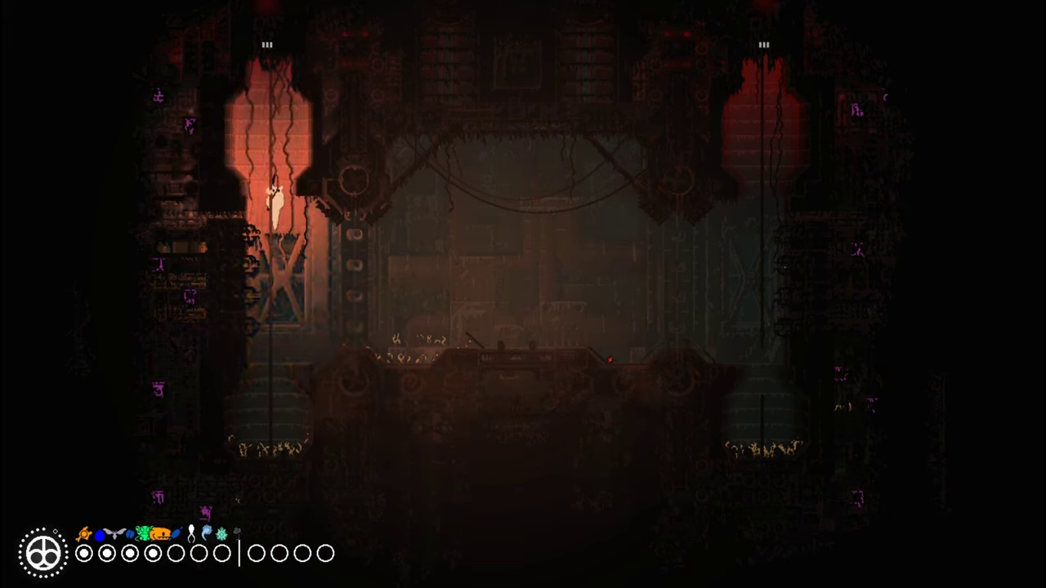
pyautogui.press('Up')
pyautogui.press('Up')
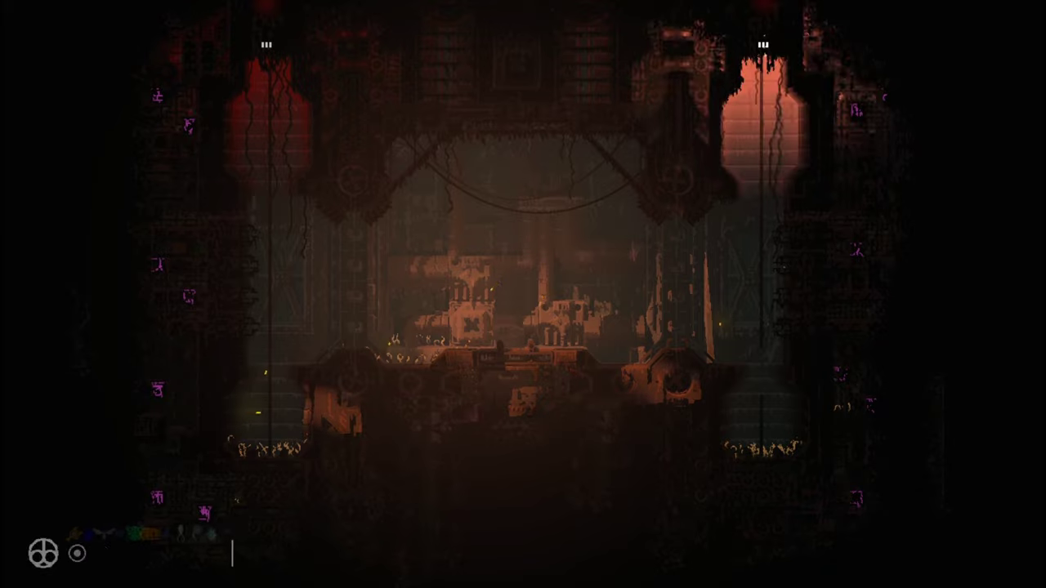
pyautogui.press('Down')
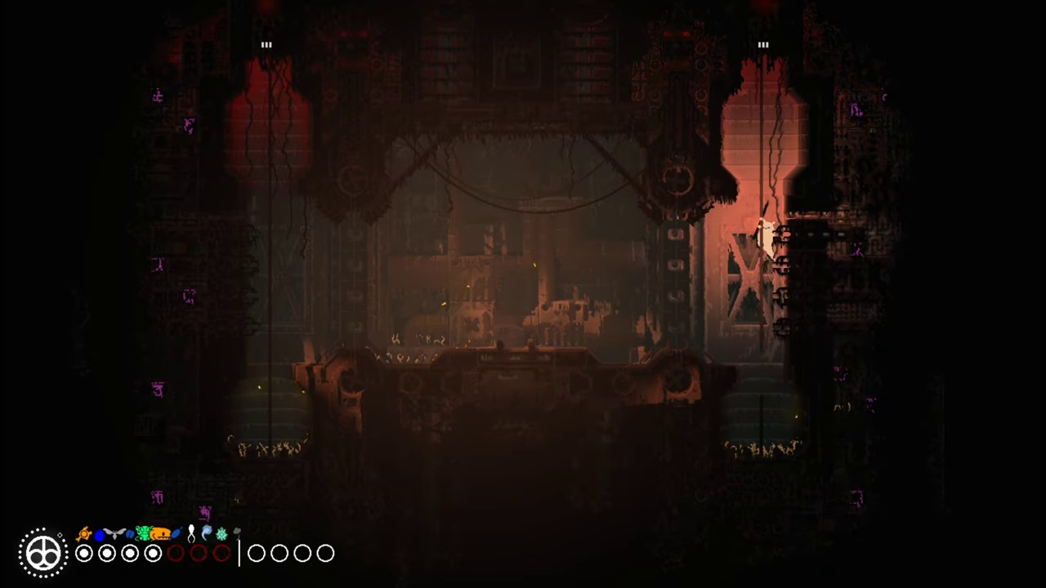
pyautogui.press('Left')
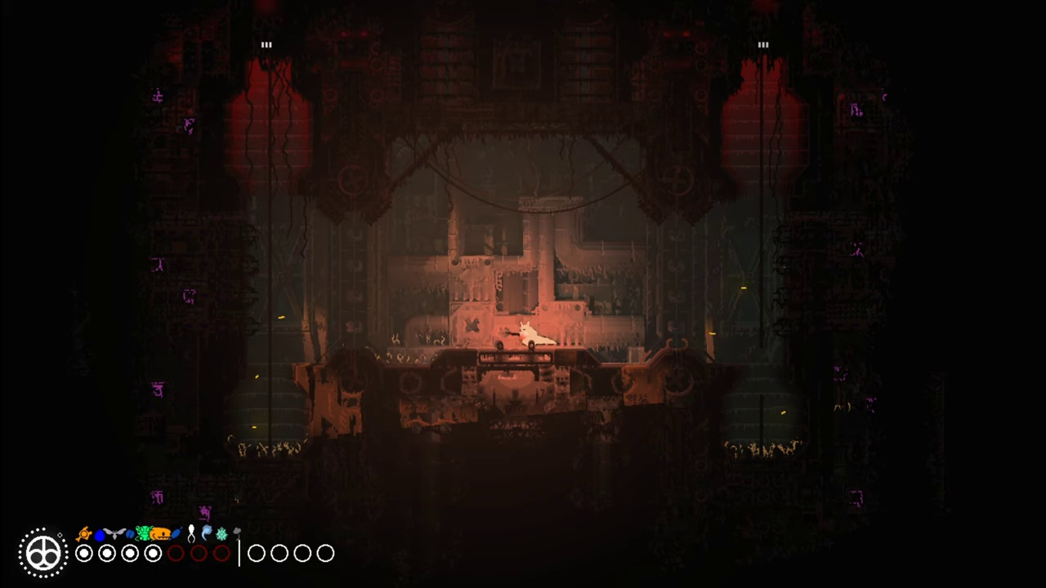
pyautogui.press('Left')
pyautogui.press('Up')
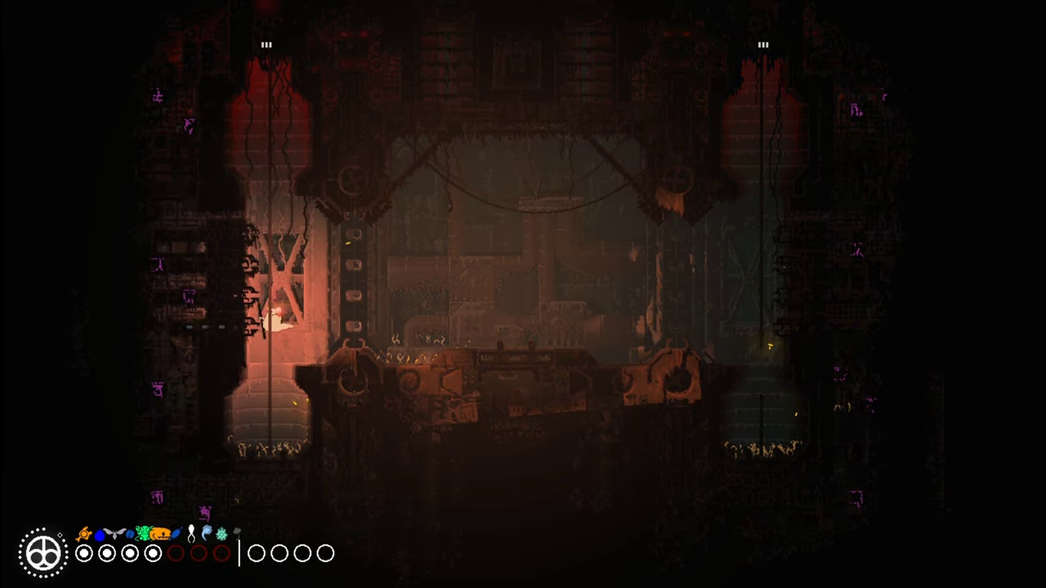
pyautogui.press('Up')
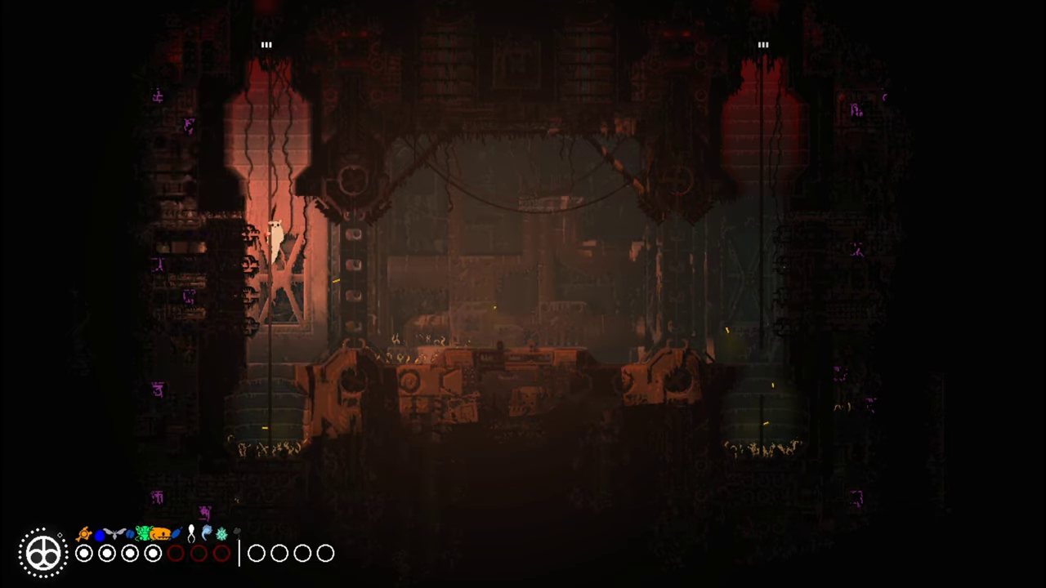
pyautogui.press('Up')
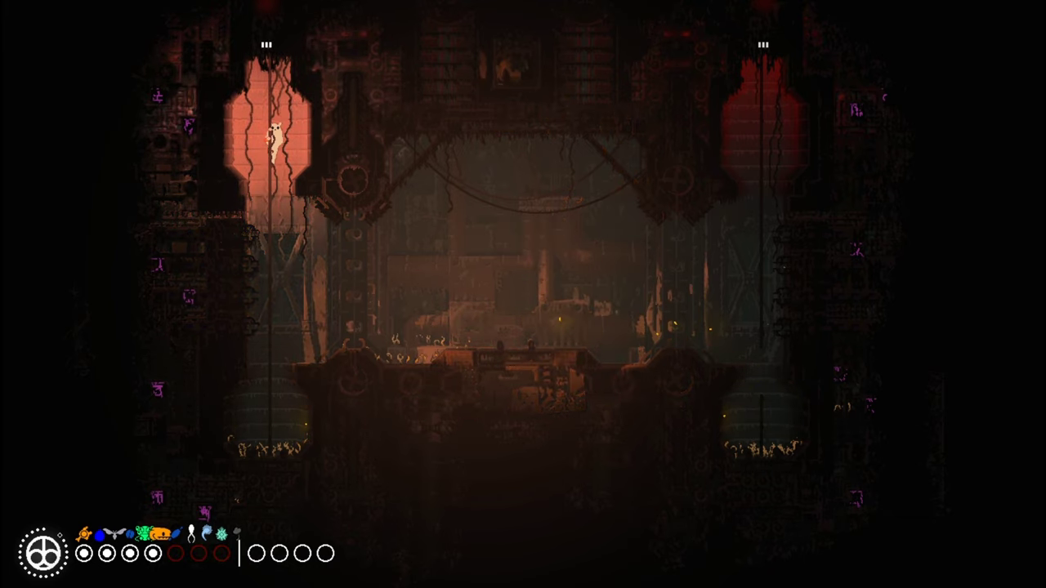
pyautogui.press('Up')
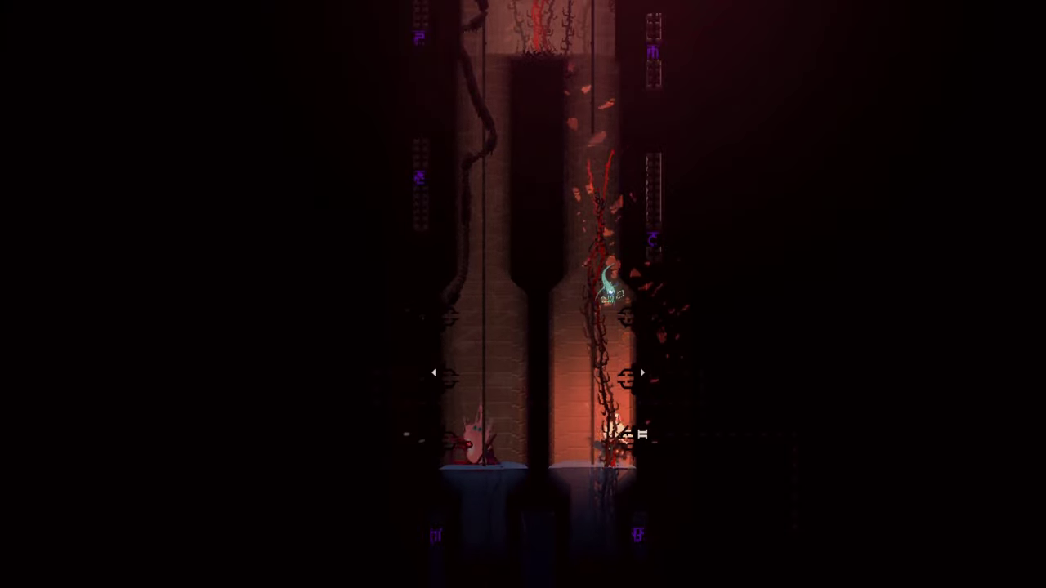
pyautogui.press('Up')
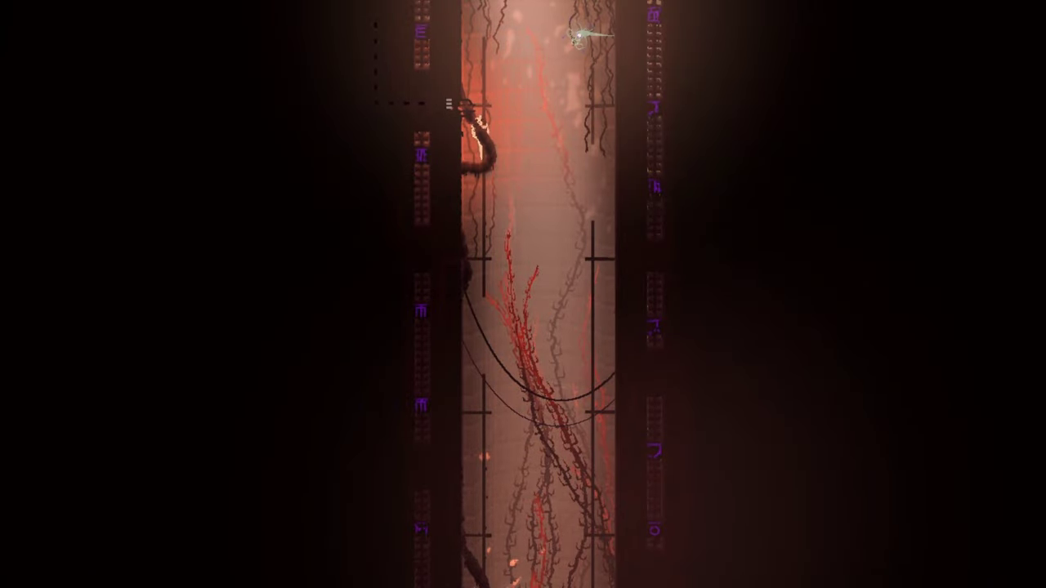
pyautogui.press('Left')
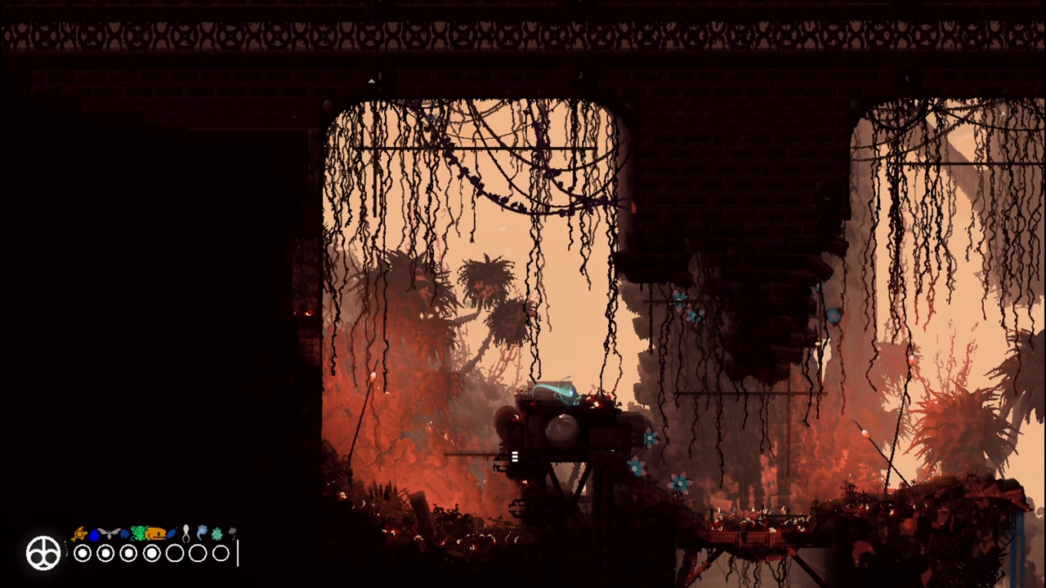
pyautogui.press('Tab')
pyautogui.press('Tab')
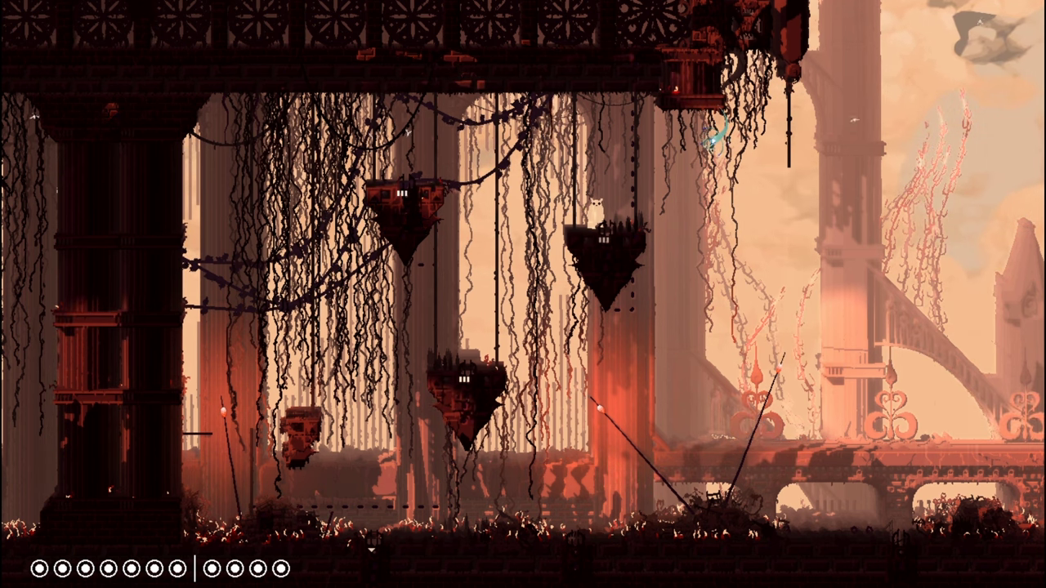
pyautogui.press('Tab')
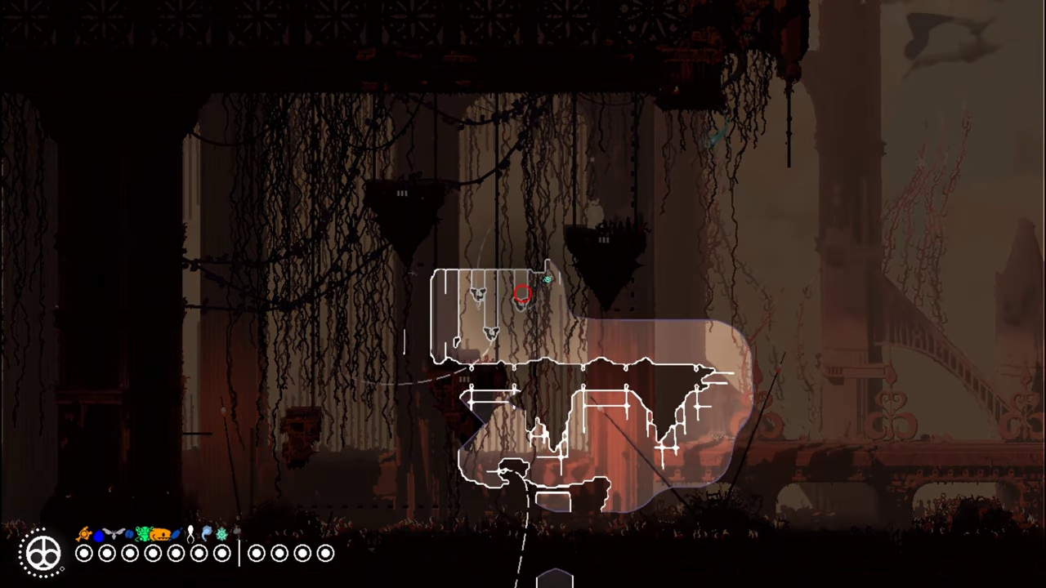
pyautogui.press('Tab')
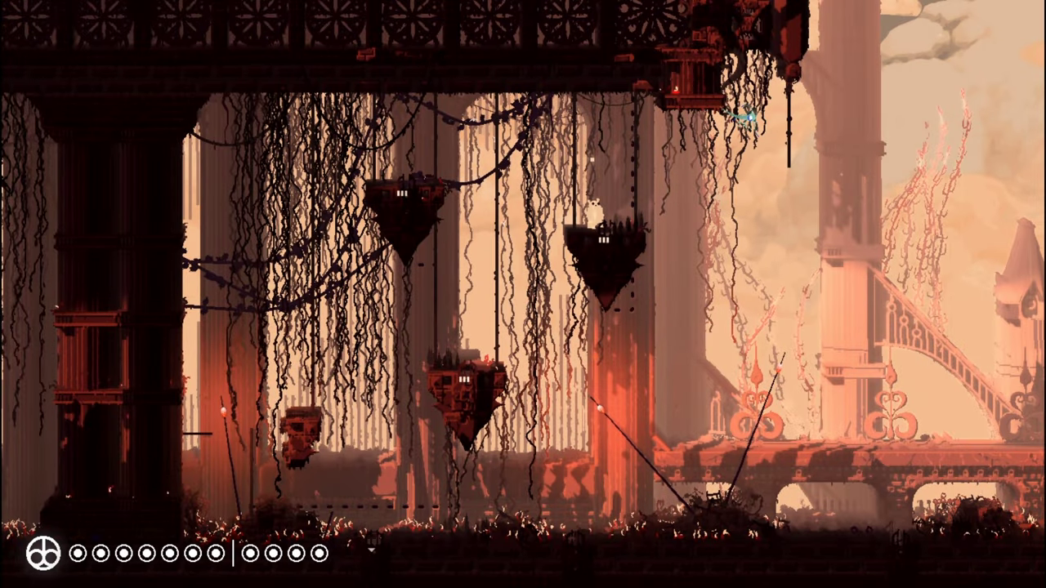
pyautogui.press('space')
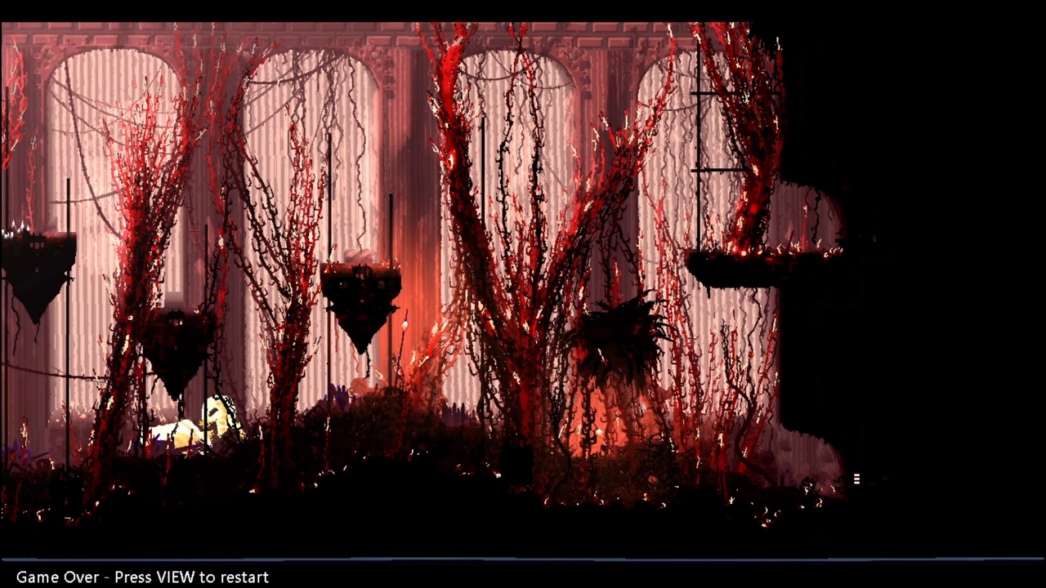
pyautogui.press('Tab')
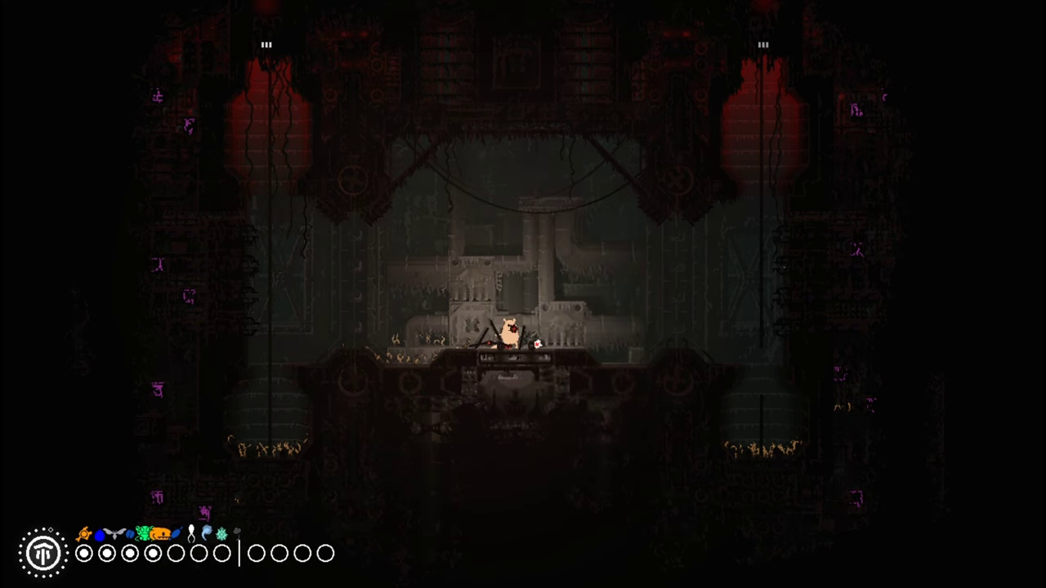
pyautogui.press('Right')
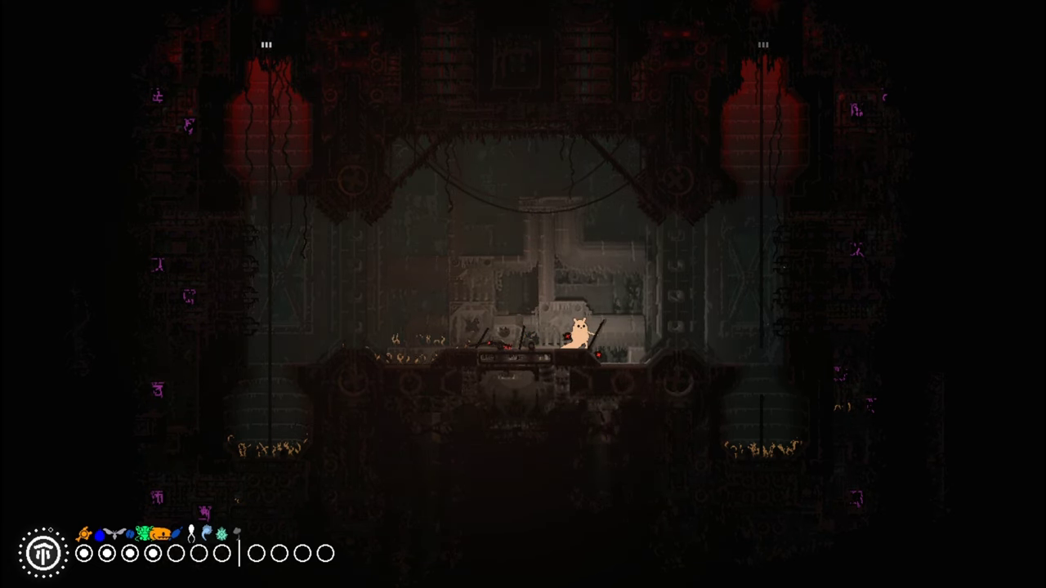
pyautogui.press('Right')
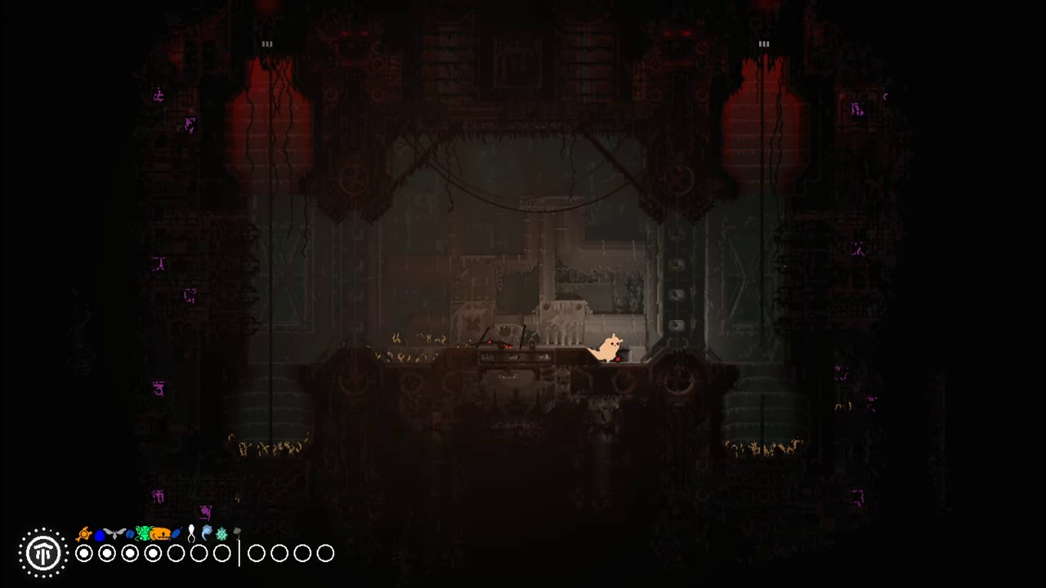
pyautogui.press('Left')
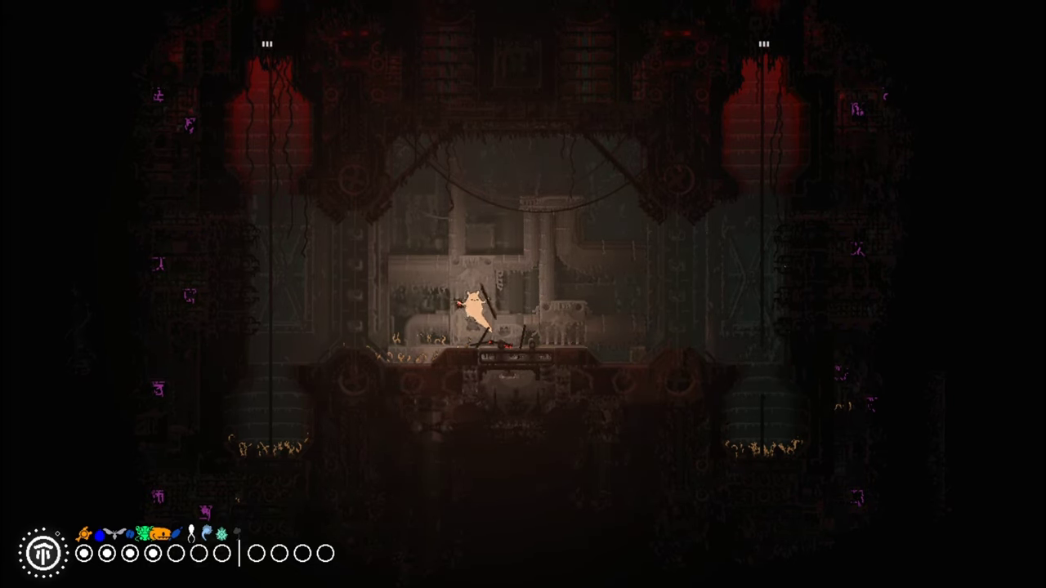
pyautogui.press('Left')
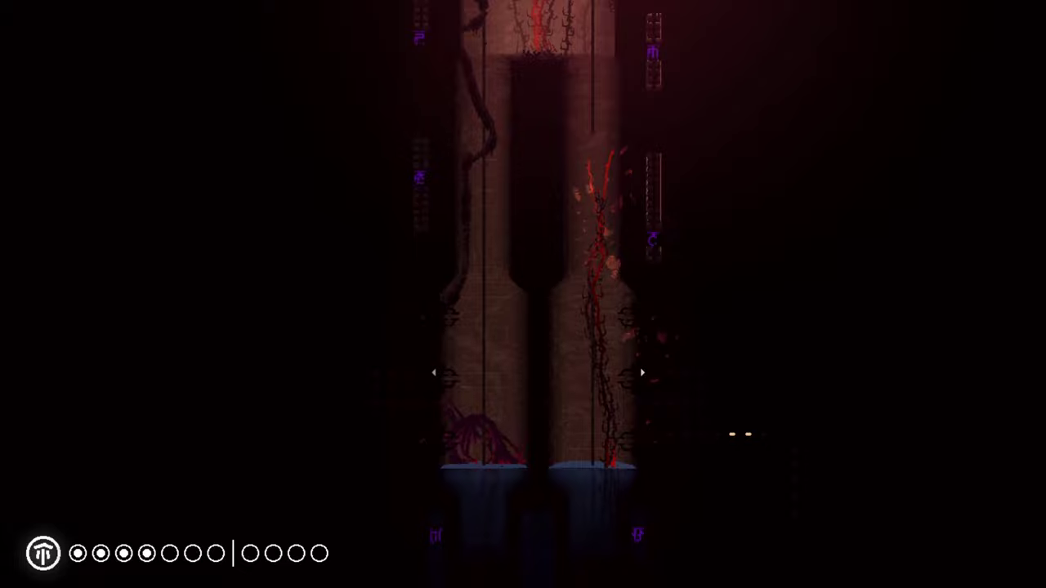
pyautogui.press('Left')
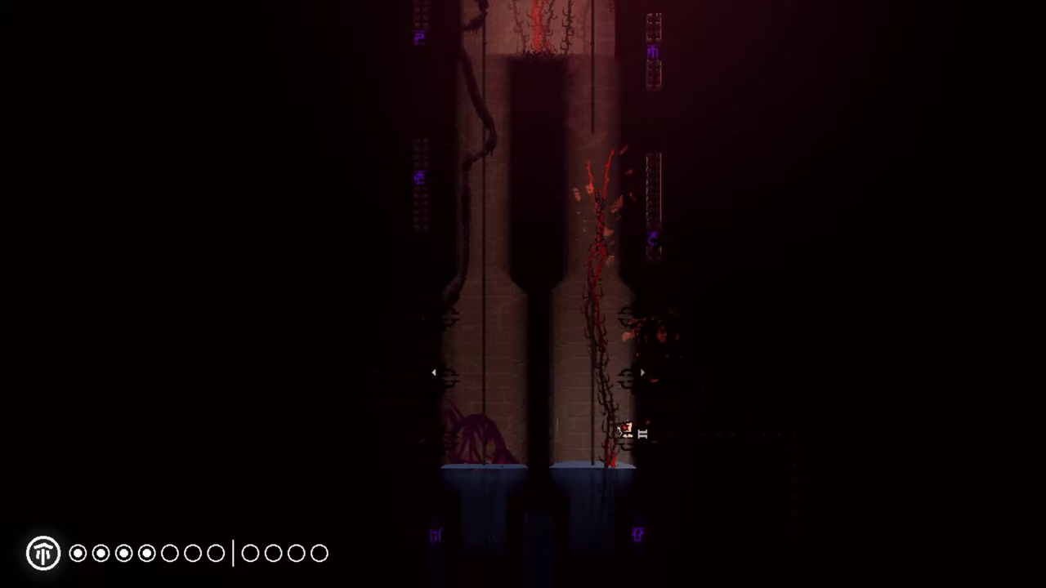
pyautogui.press('Up')
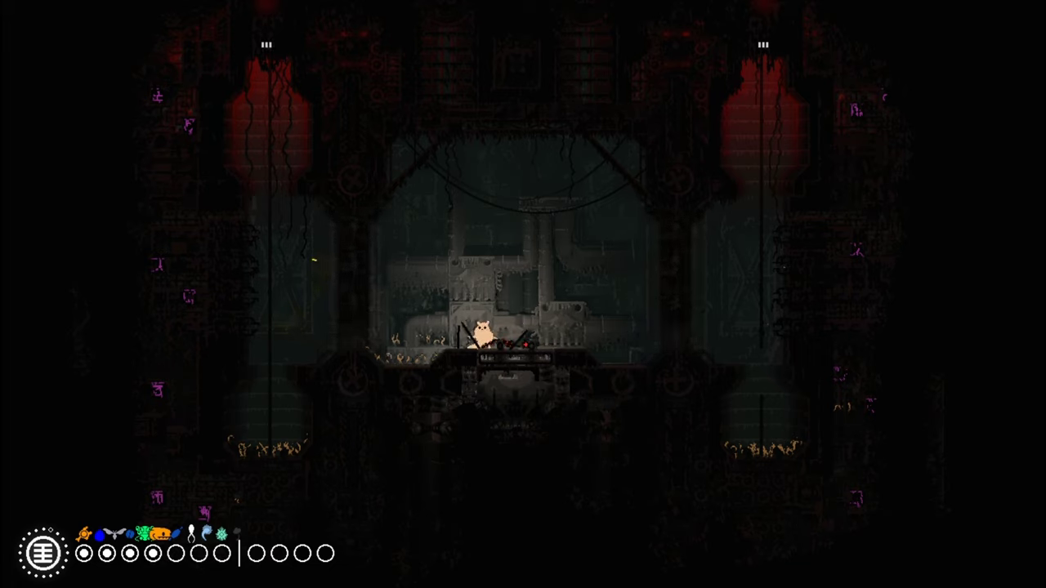
pyautogui.press('Right')
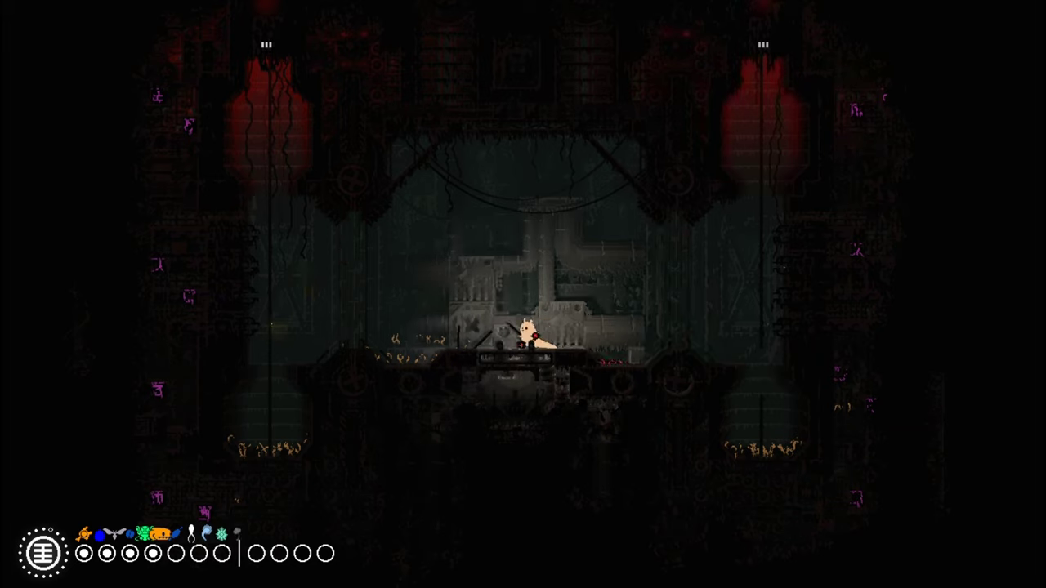
pyautogui.press('Left')
pyautogui.press('Up')
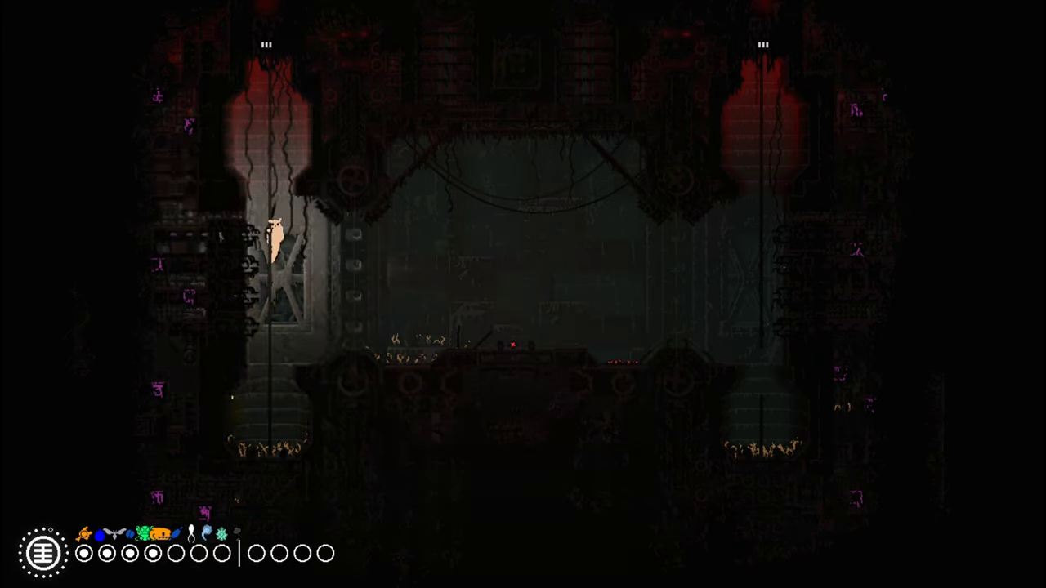
pyautogui.press('Up')
pyautogui.press('Up')
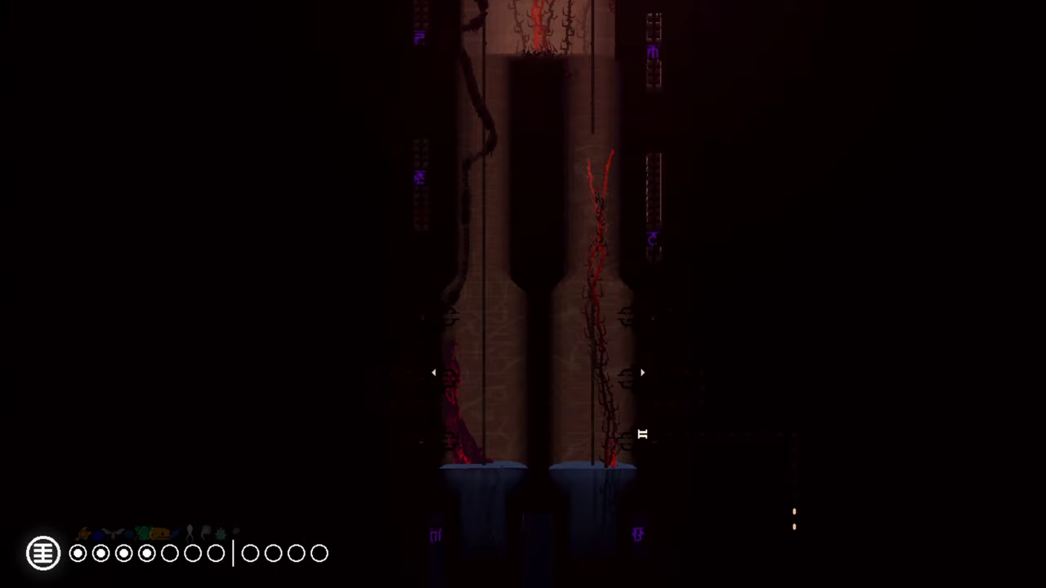
pyautogui.press('Up')
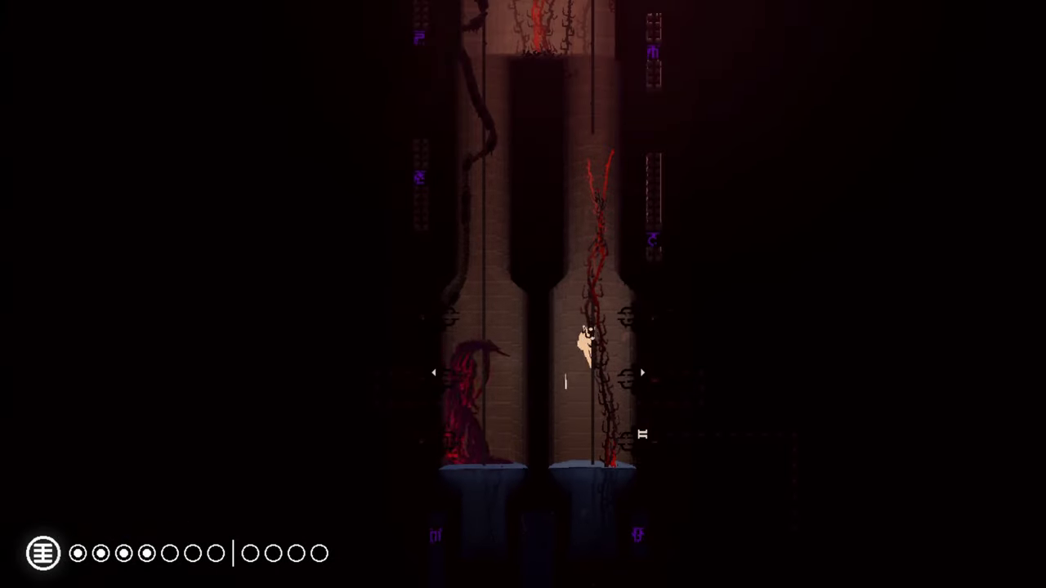
pyautogui.press('Up')
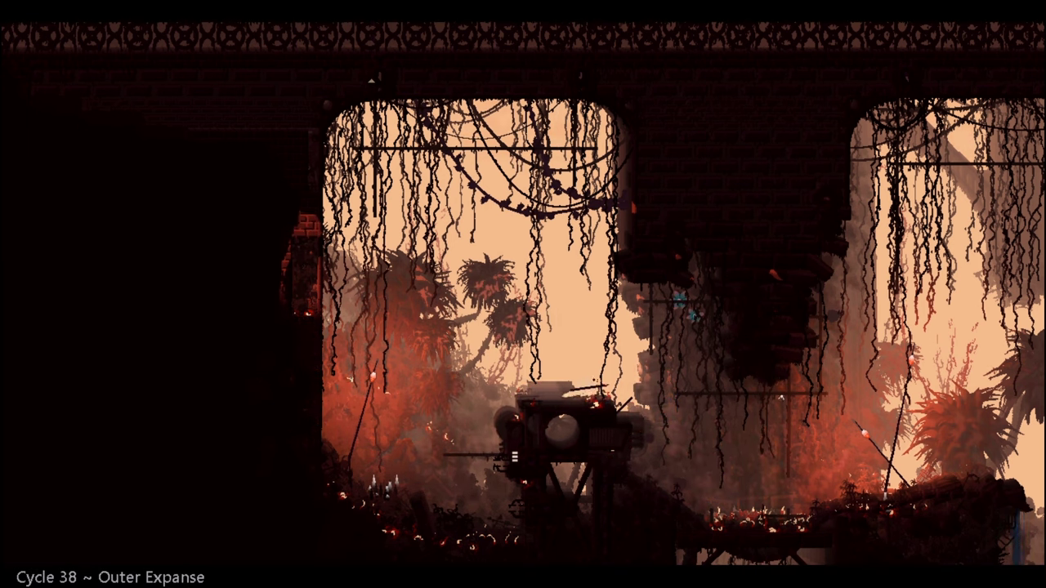
pyautogui.press('Right')
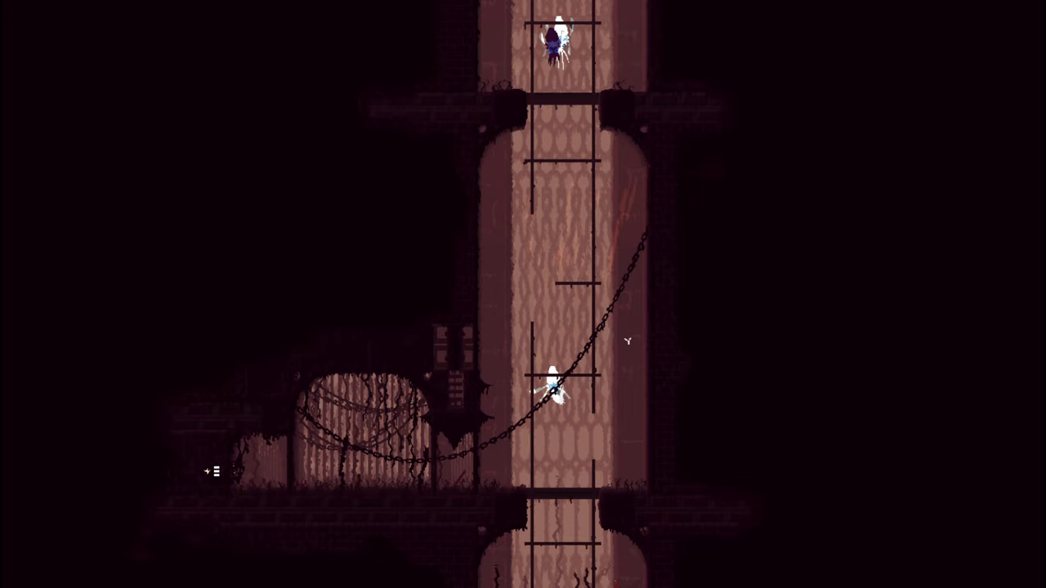
pyautogui.press('space')
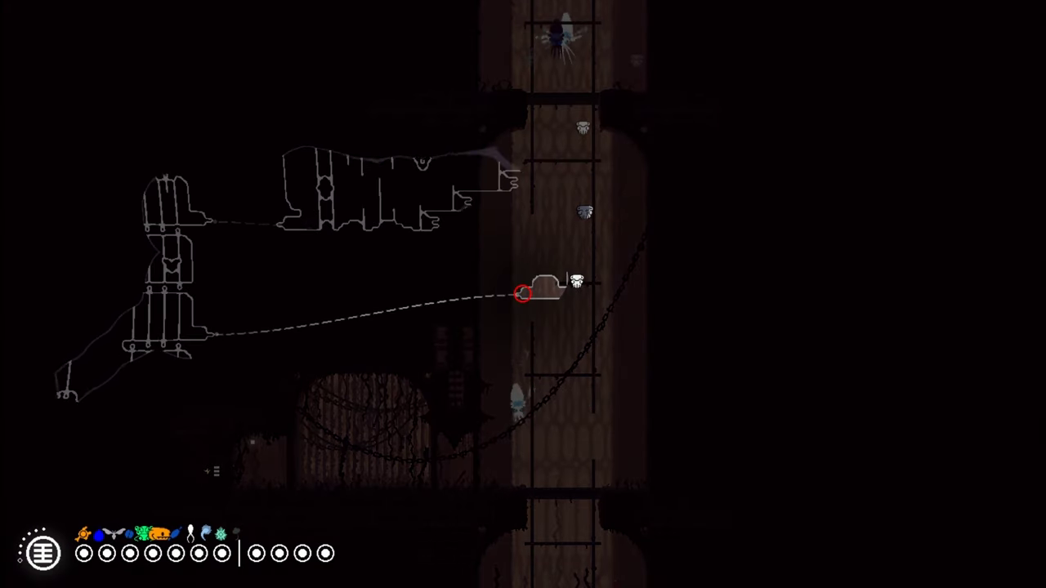
pyautogui.press('space')
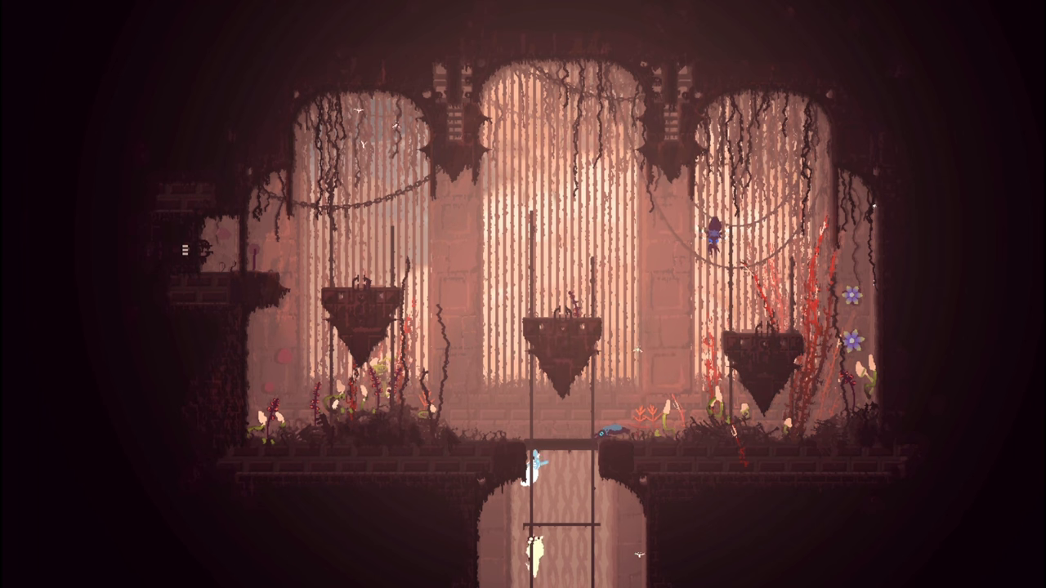
pyautogui.press('Tab')
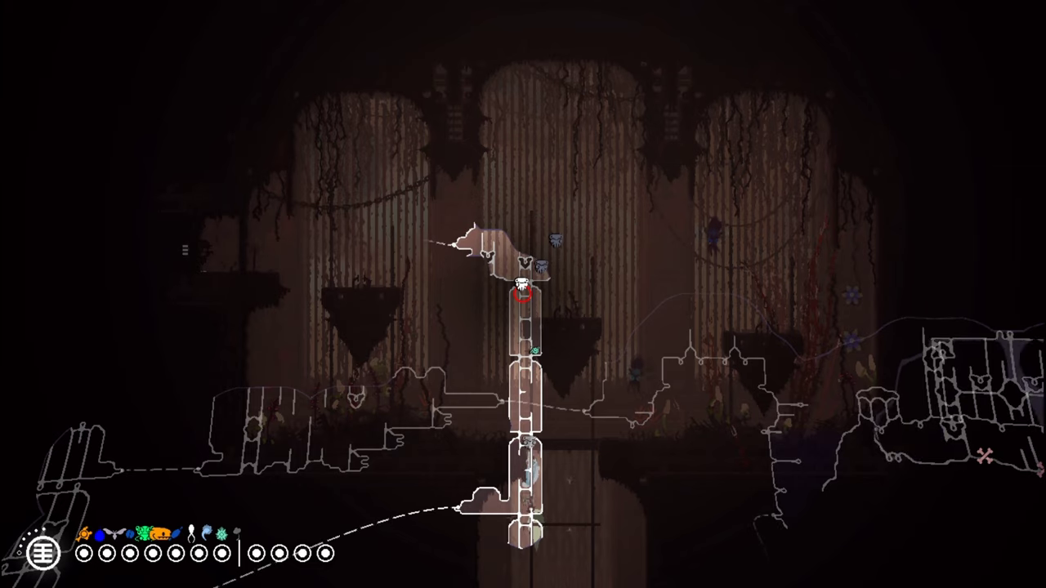
pyautogui.press('Tab')
pyautogui.press('Up')
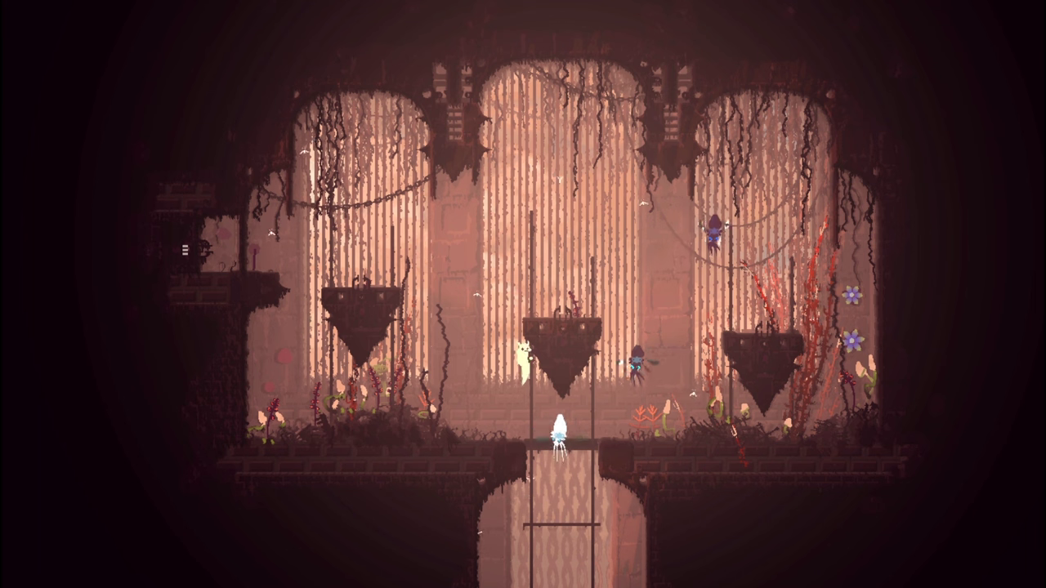
pyautogui.press('Right')
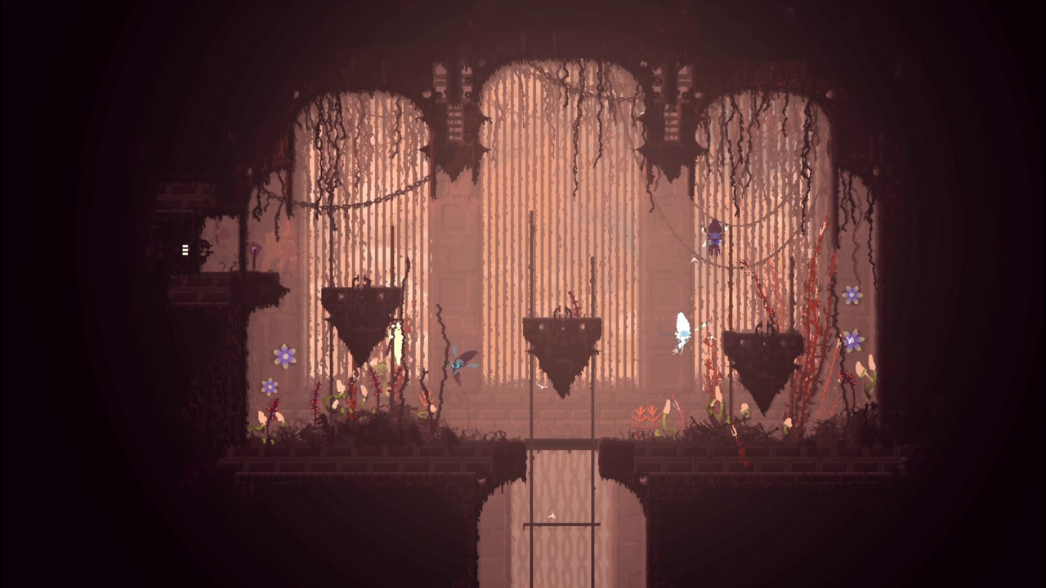
pyautogui.press('Left')
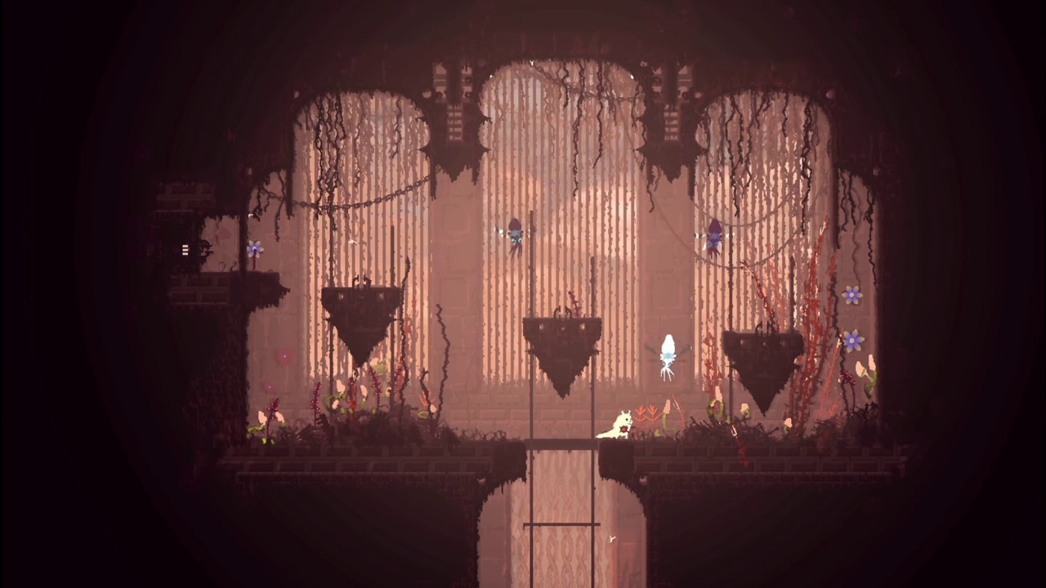
pyautogui.press('Left')
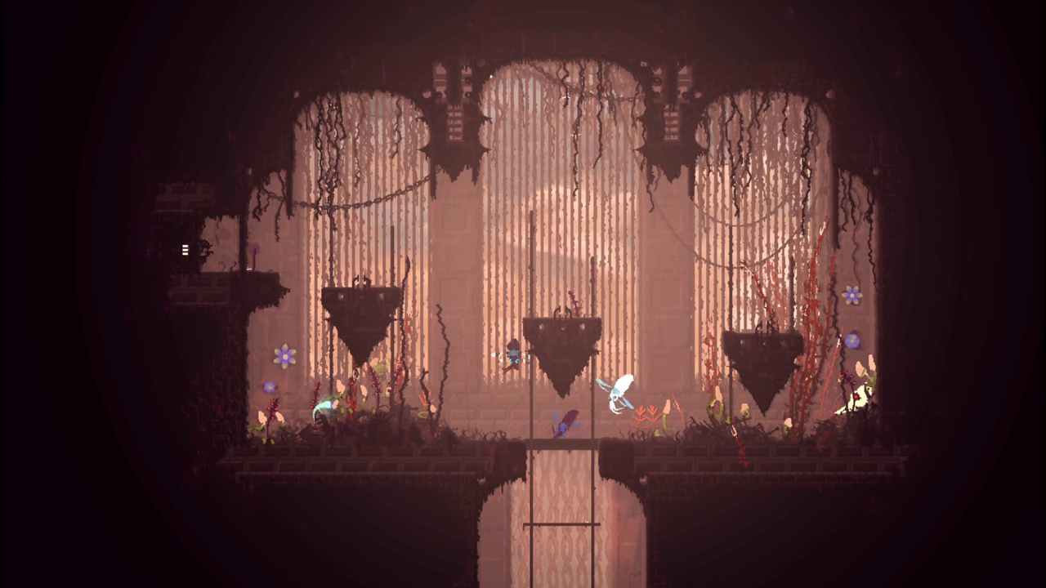
pyautogui.press('Down')
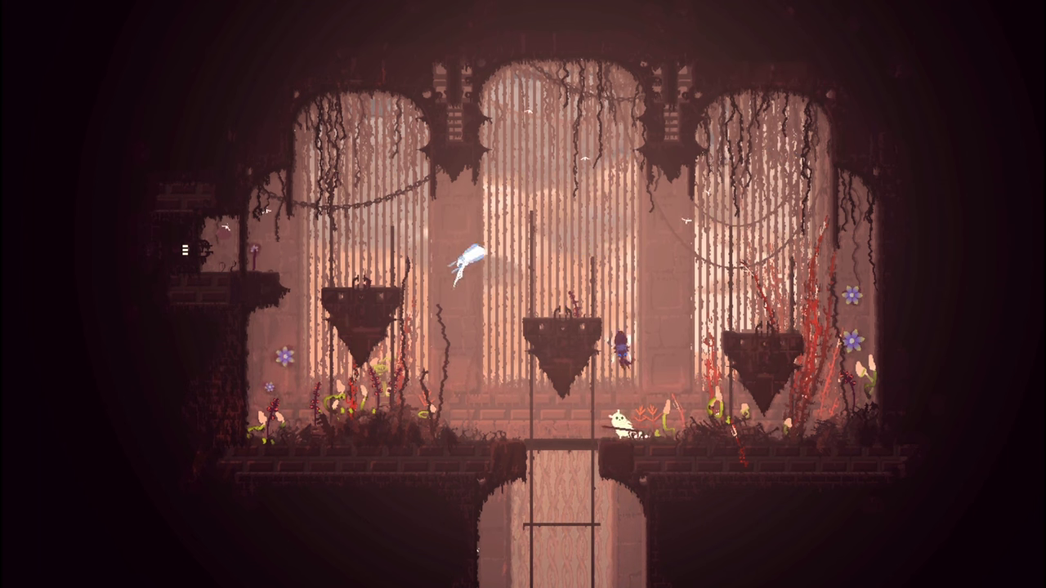
pyautogui.press('Right')
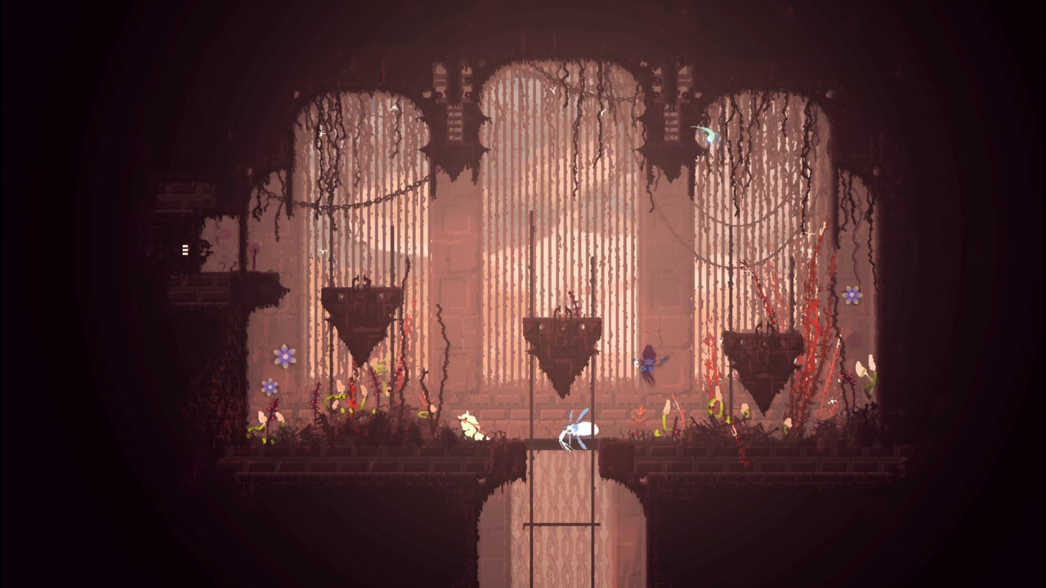
pyautogui.press('Left')
pyautogui.press('space')
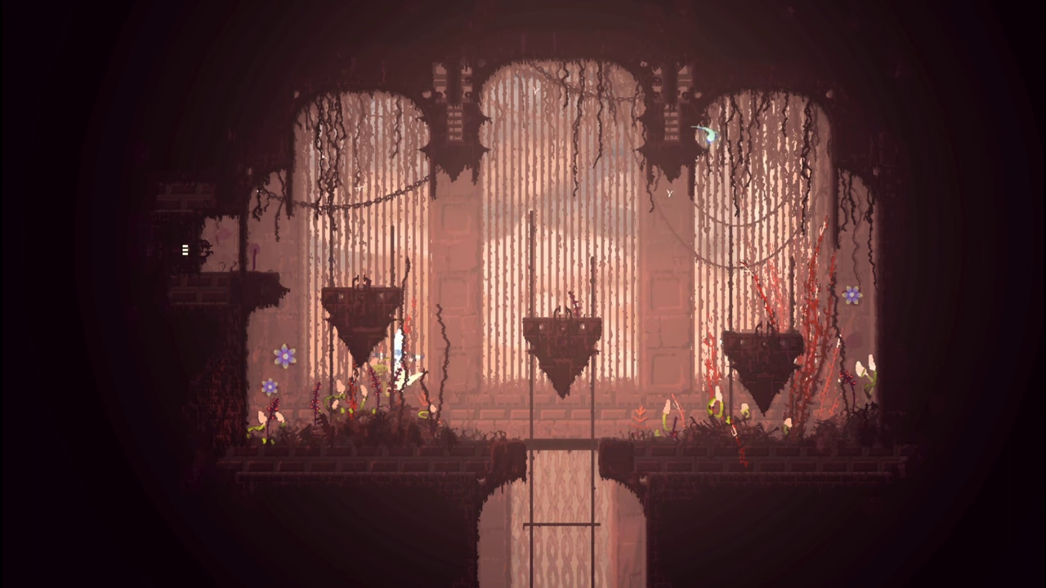
pyautogui.press('Right')
pyautogui.press('space')
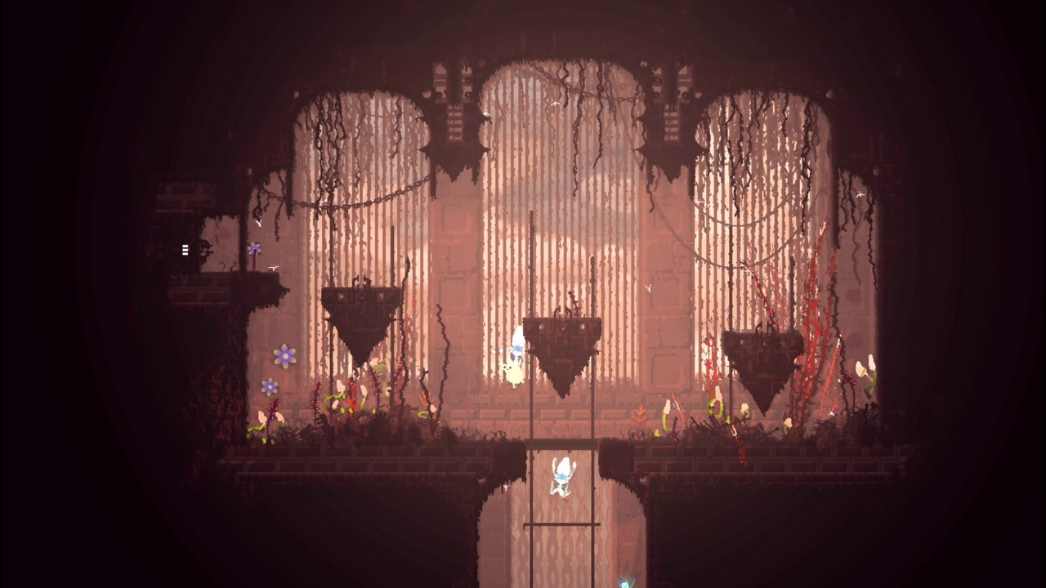
pyautogui.press('Left')
pyautogui.press('space')
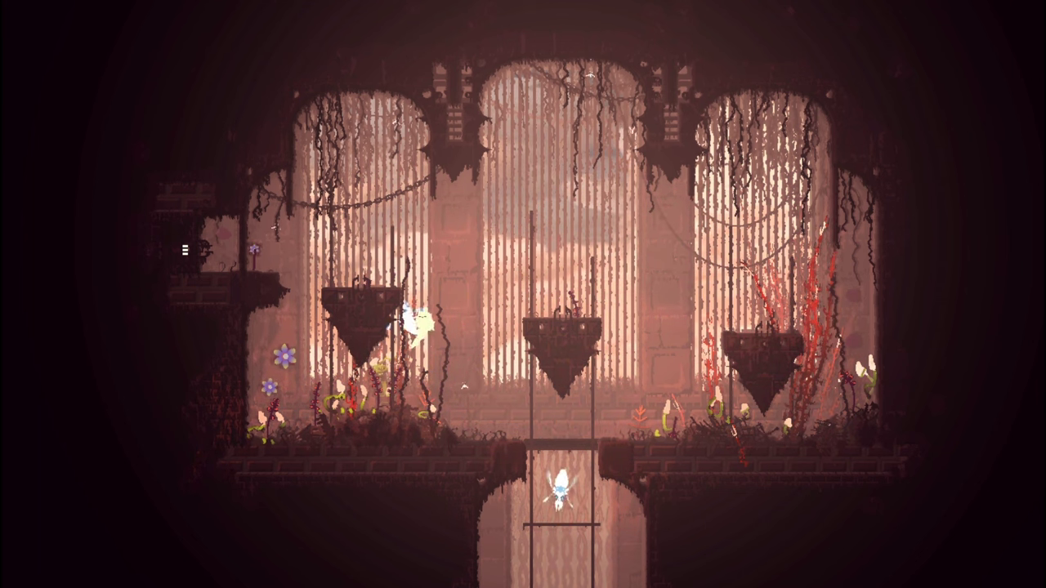
pyautogui.press('Right')
pyautogui.press('space')
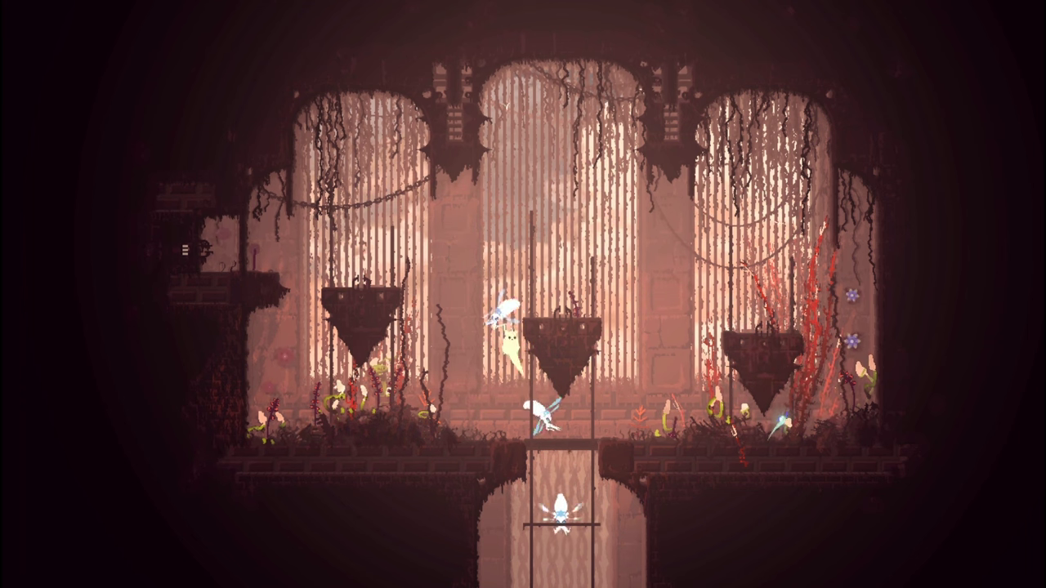
pyautogui.press('Left')
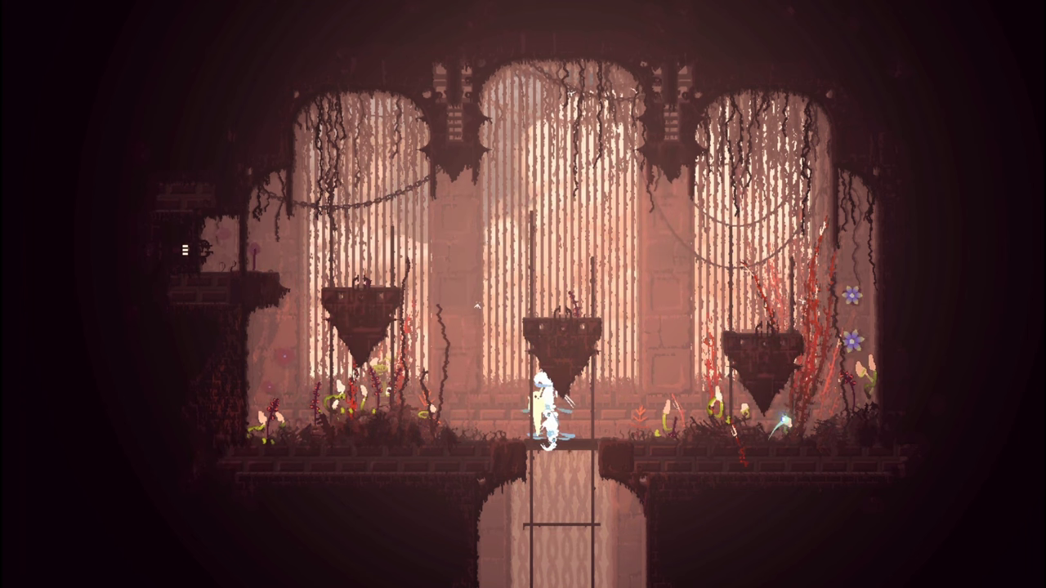
pyautogui.press('Right')
pyautogui.press('Right')
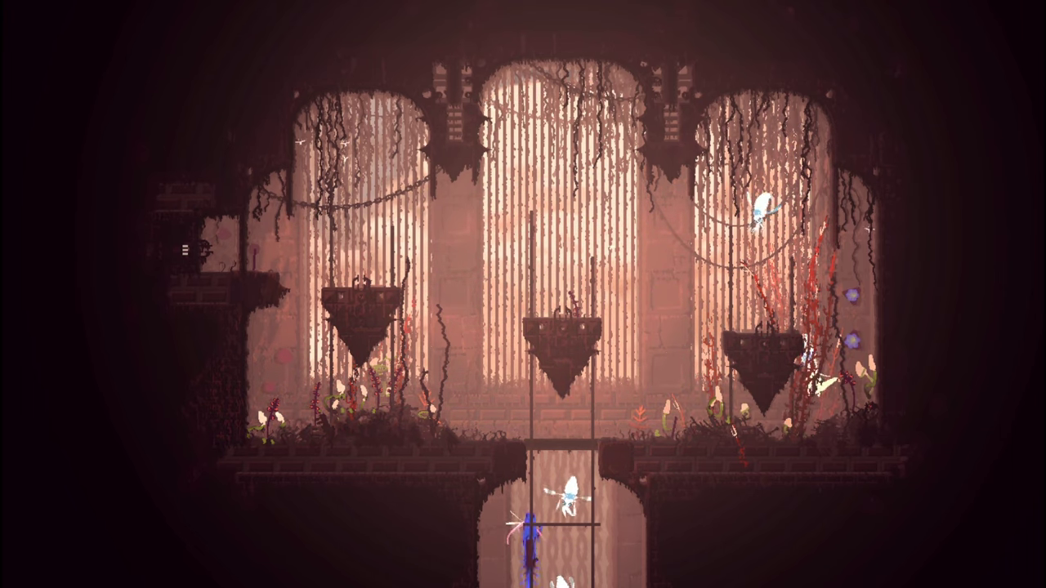
pyautogui.press('Up')
pyautogui.press('Up')
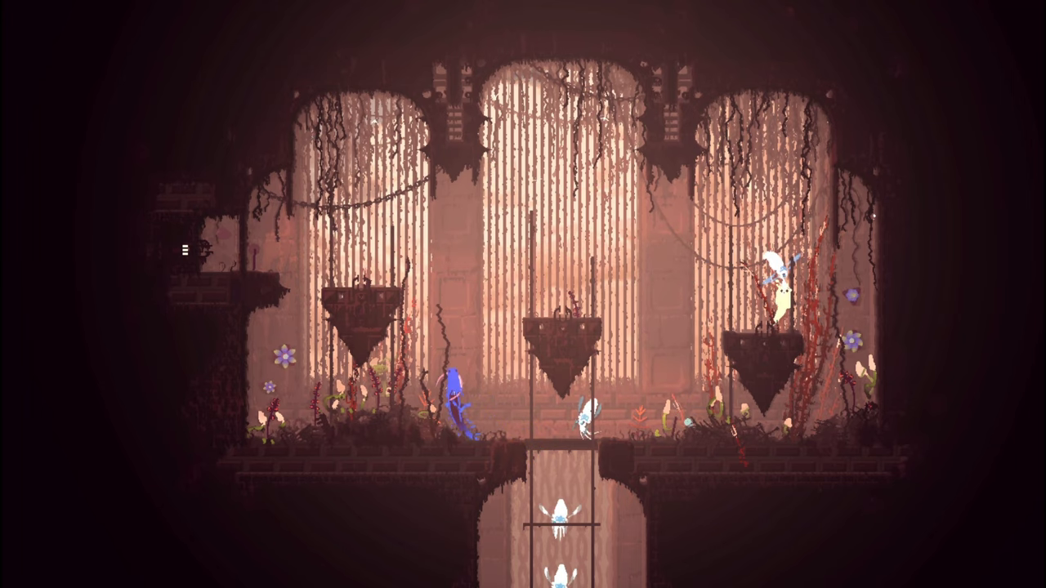
pyautogui.press('Up')
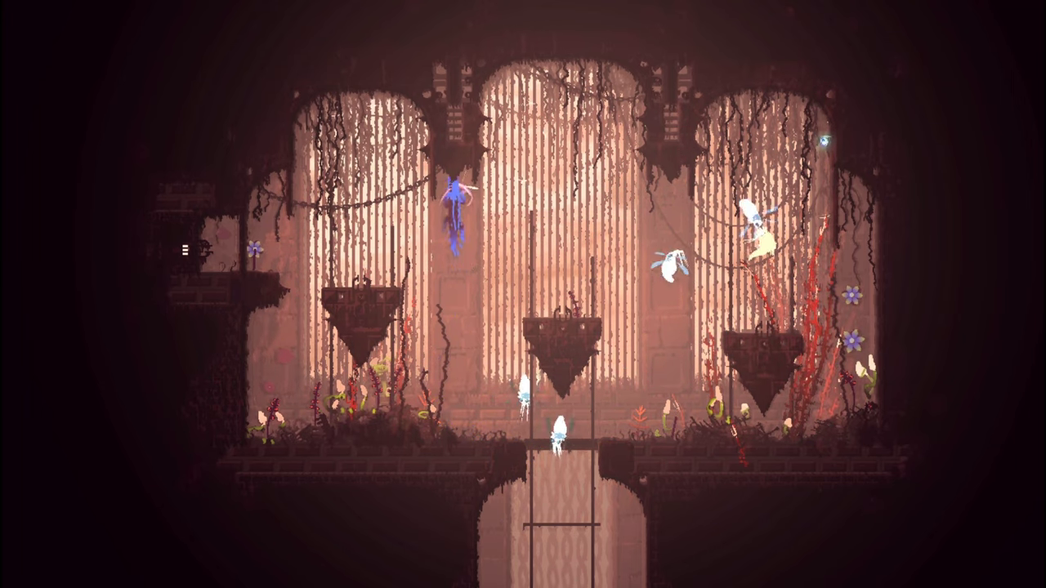
pyautogui.press('Up')
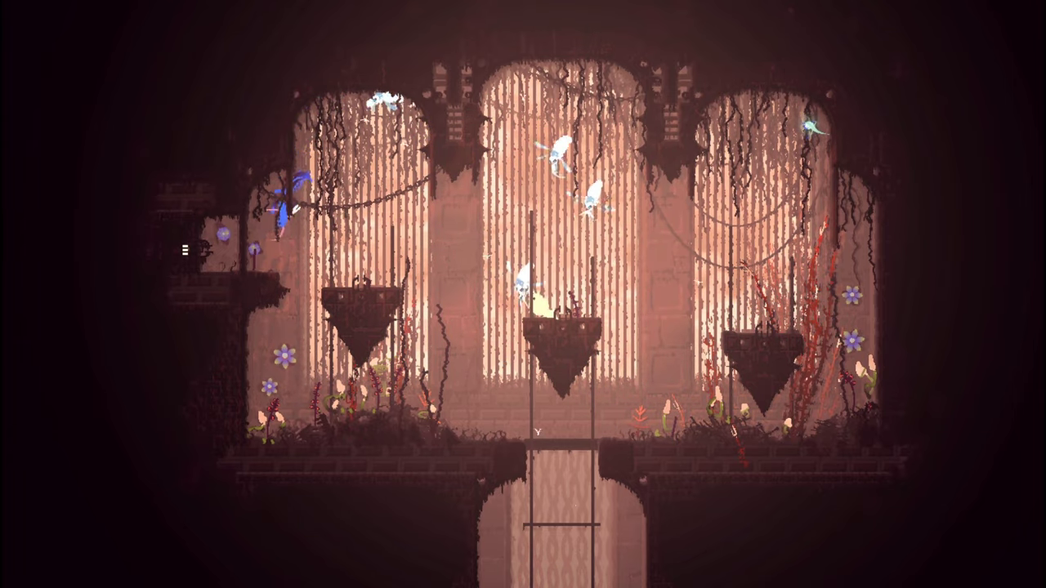
pyautogui.press('Left')
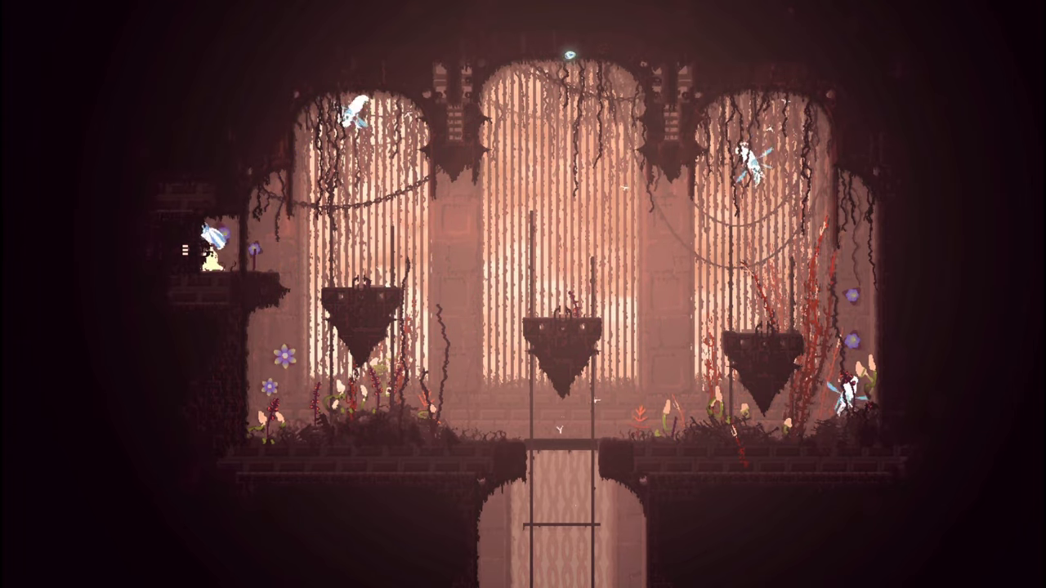
pyautogui.press('Left')
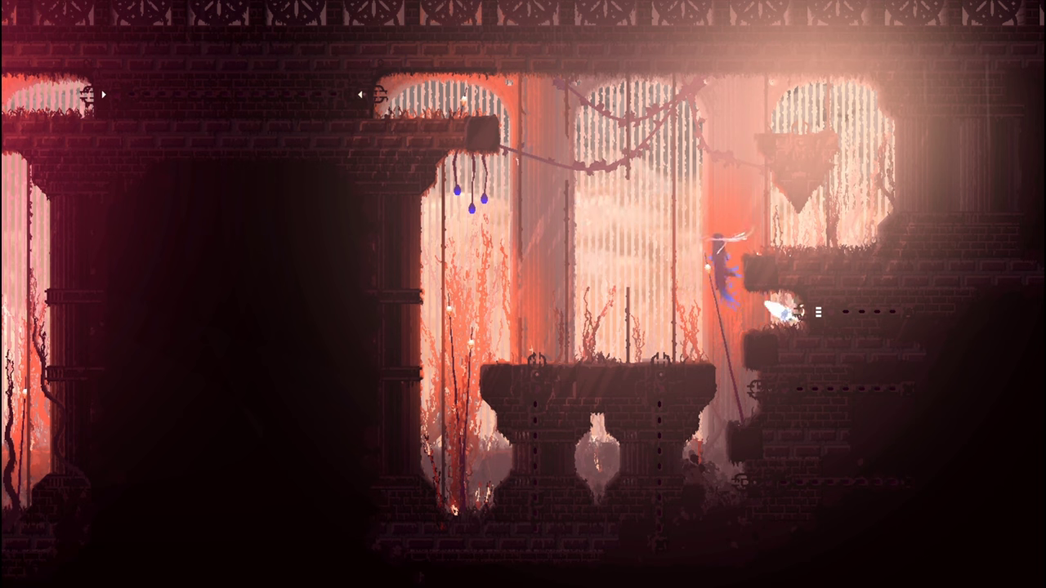
pyautogui.press('Left')
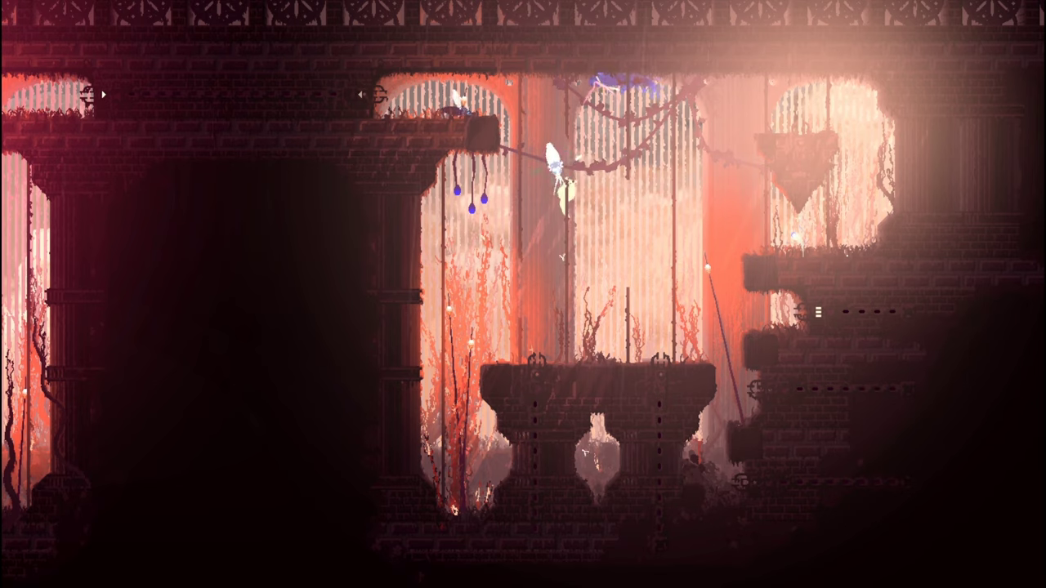
pyautogui.press('Up')
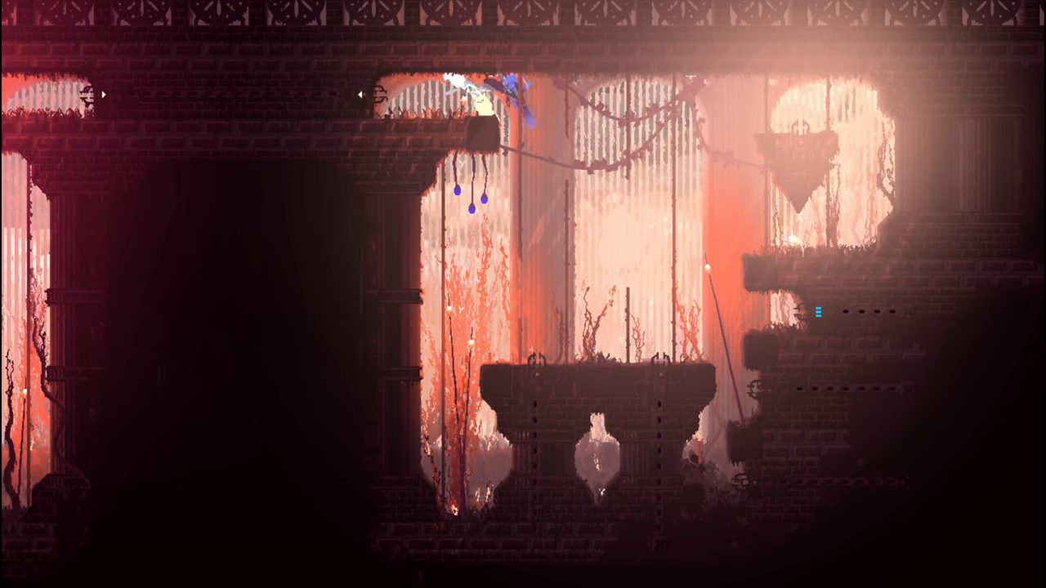
pyautogui.press('Left')
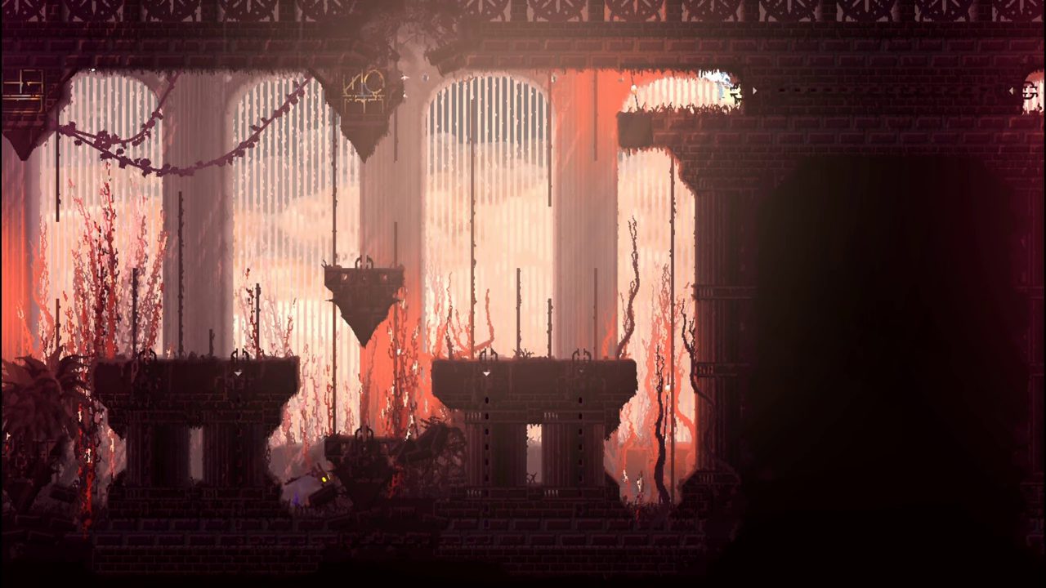
pyautogui.press('Left')
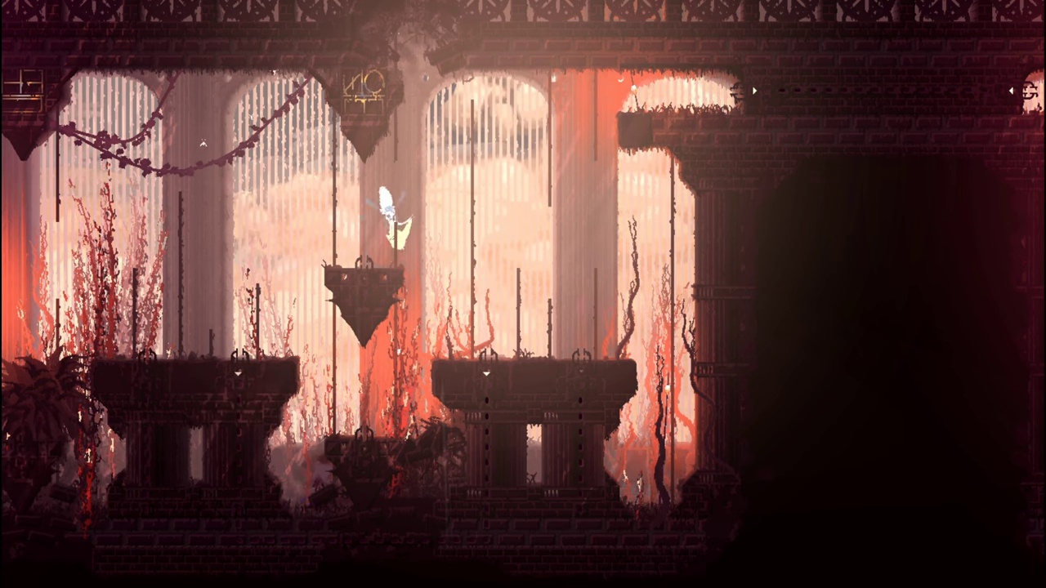
pyautogui.press('Left')
pyautogui.press('Left')
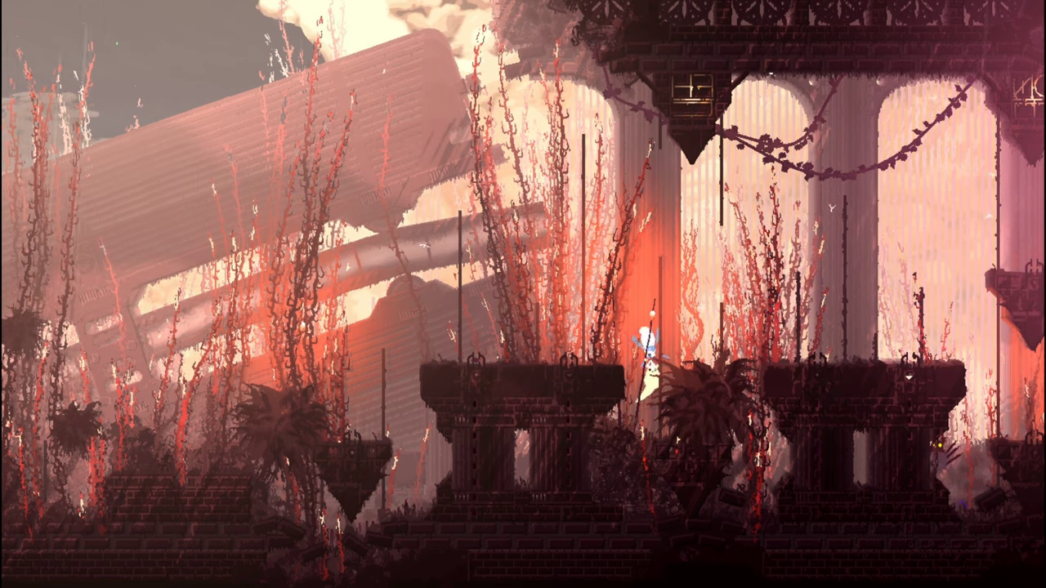
pyautogui.press('Up')
pyautogui.press('Left')
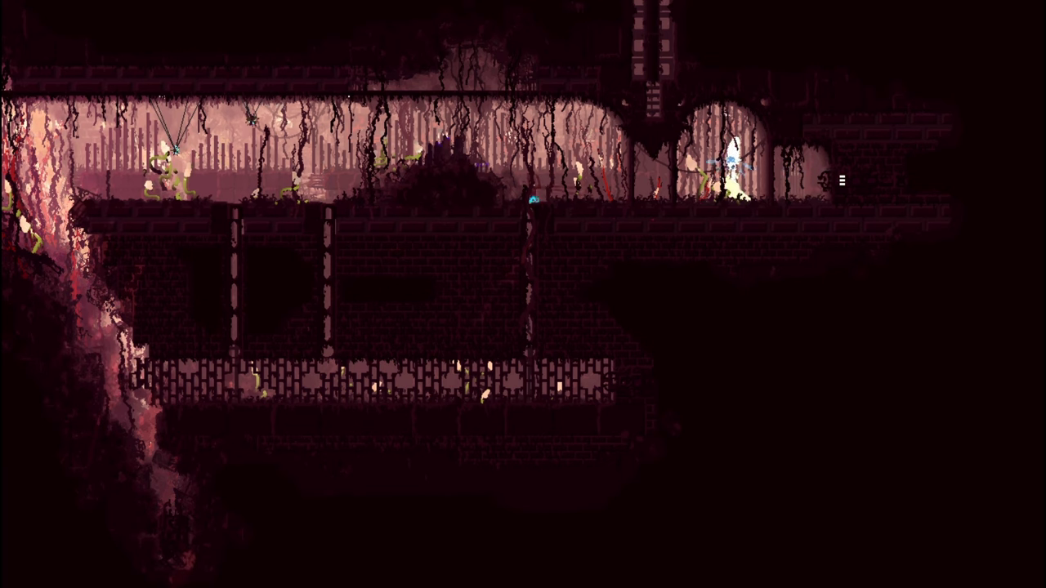
pyautogui.press('space')
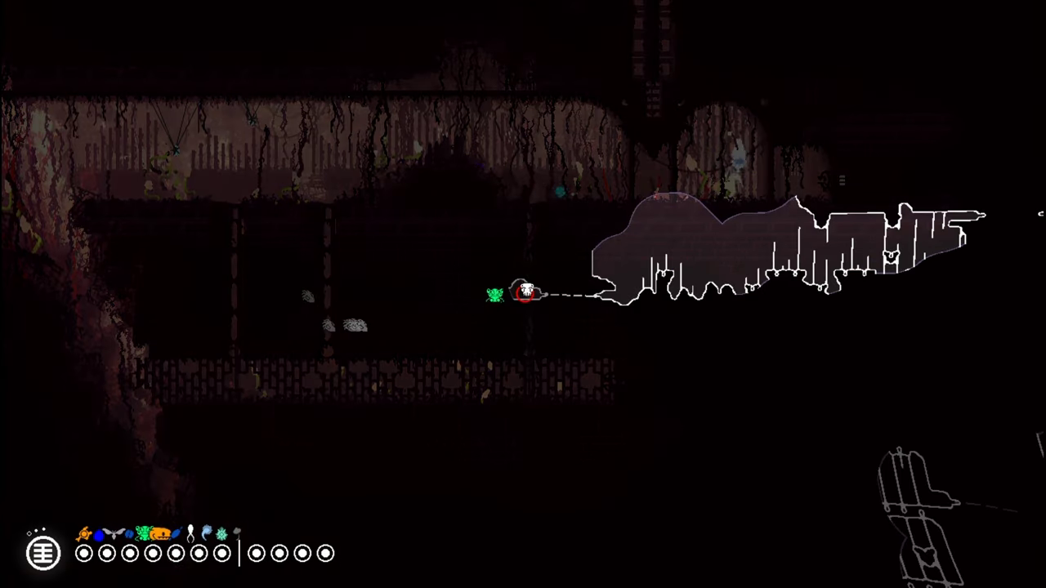
pyautogui.press('space')
pyautogui.press('Left')
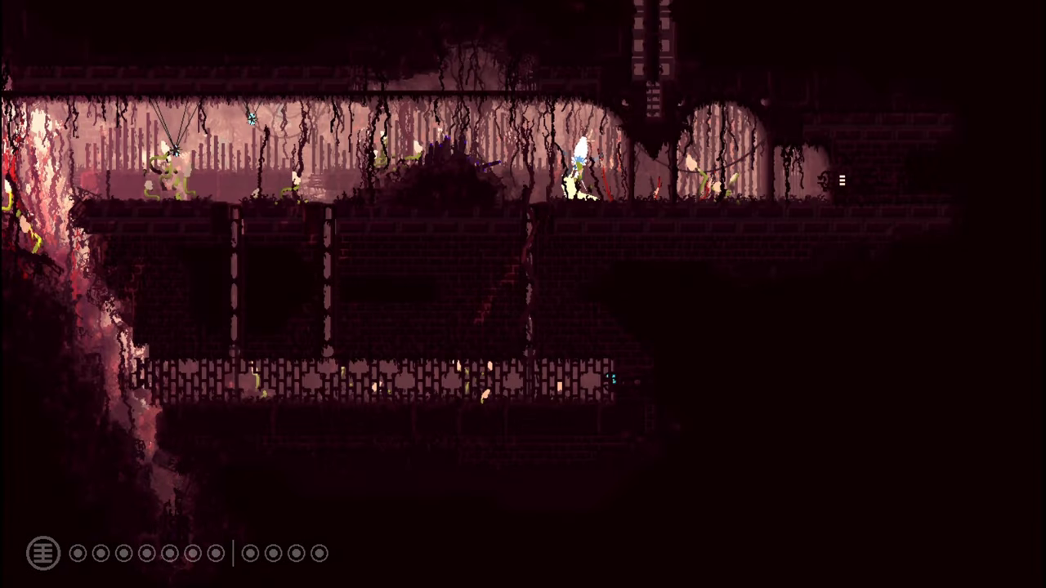
pyautogui.press('Left')
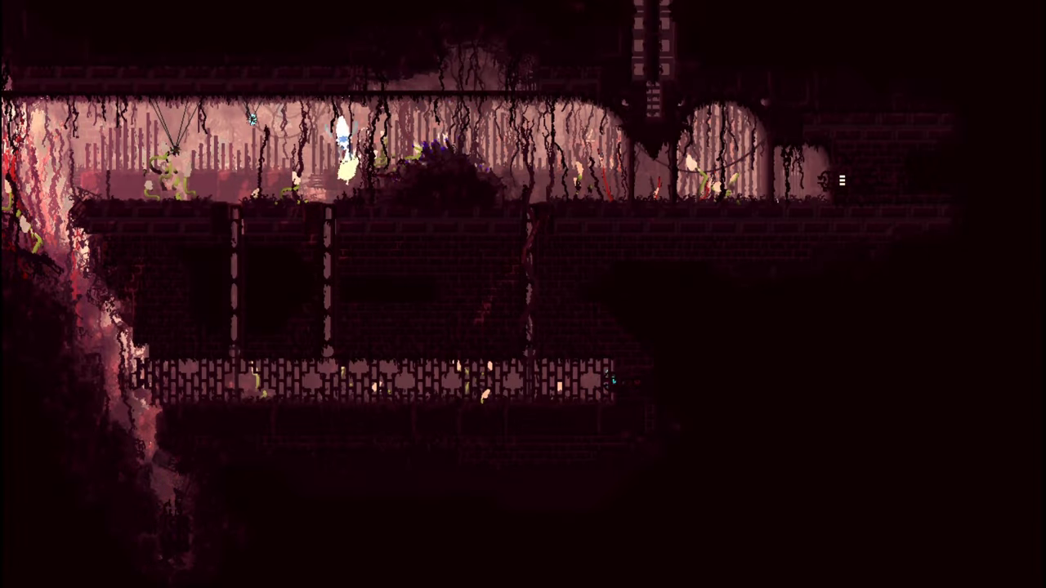
pyautogui.press('Left')
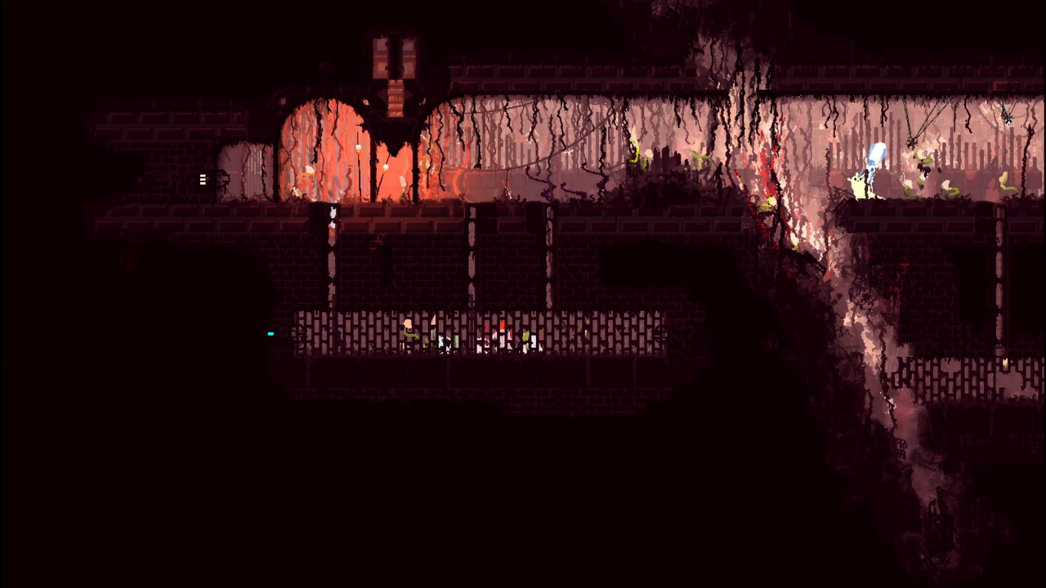
pyautogui.press('Left')
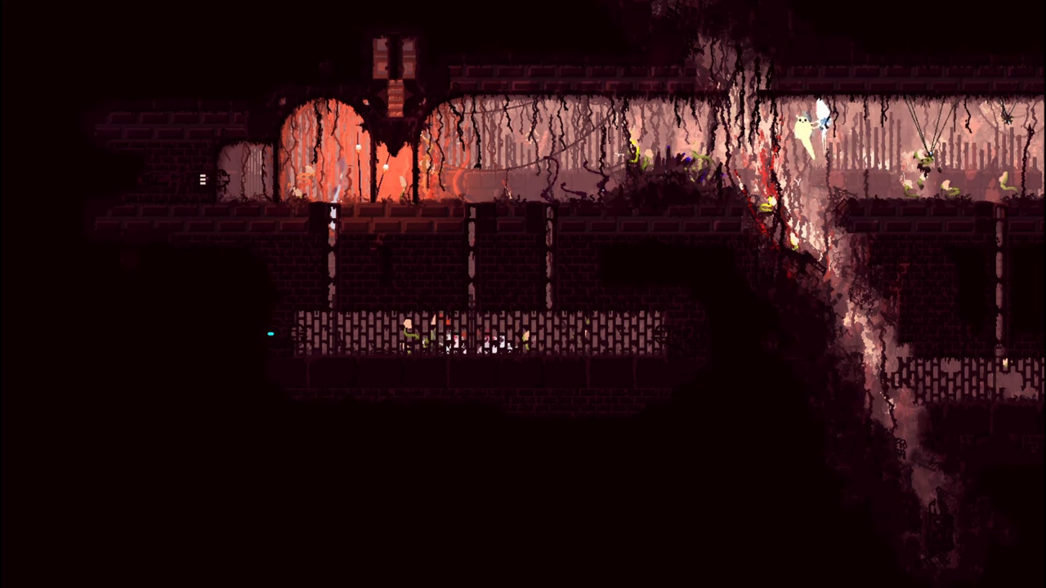
pyautogui.press('Left')
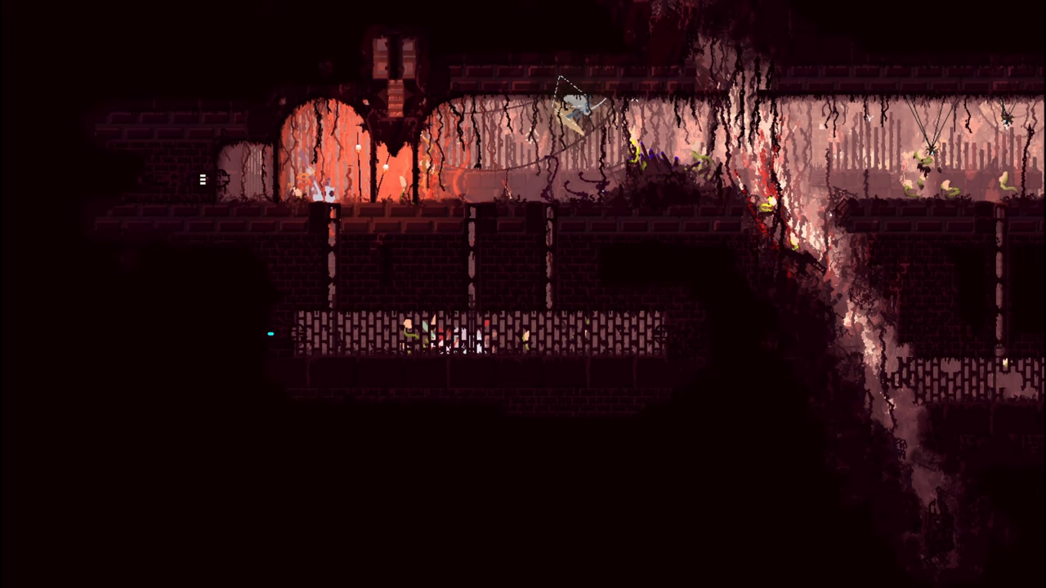
pyautogui.press('Left')
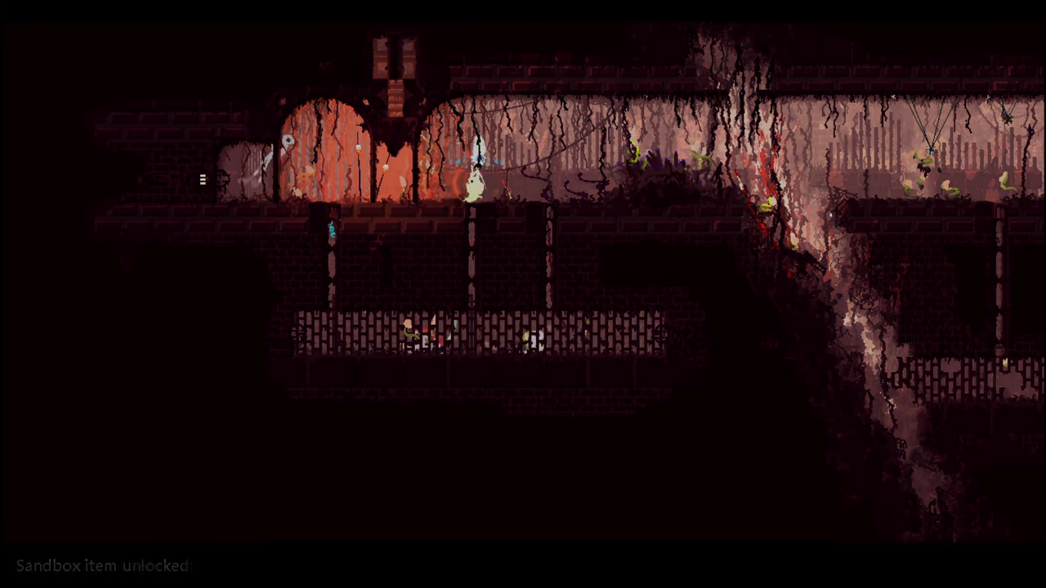
pyautogui.press('Left')
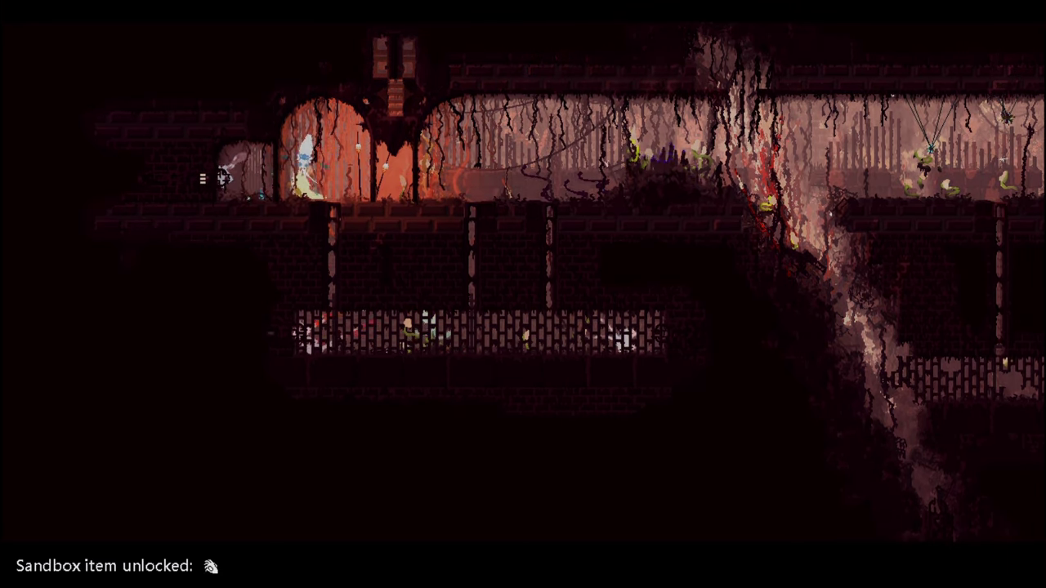
pyautogui.press('Left')
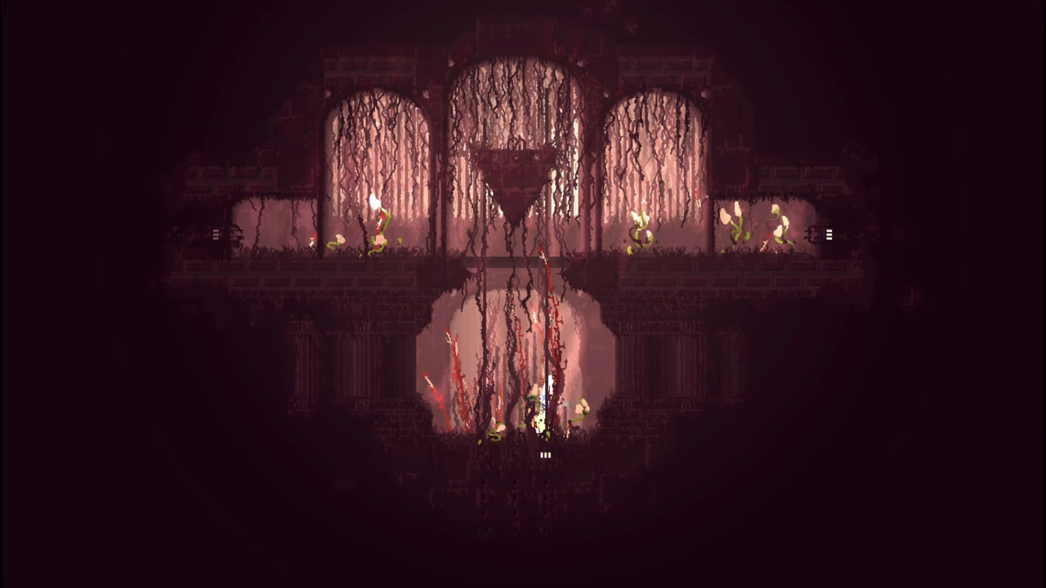
pyautogui.press('Down')
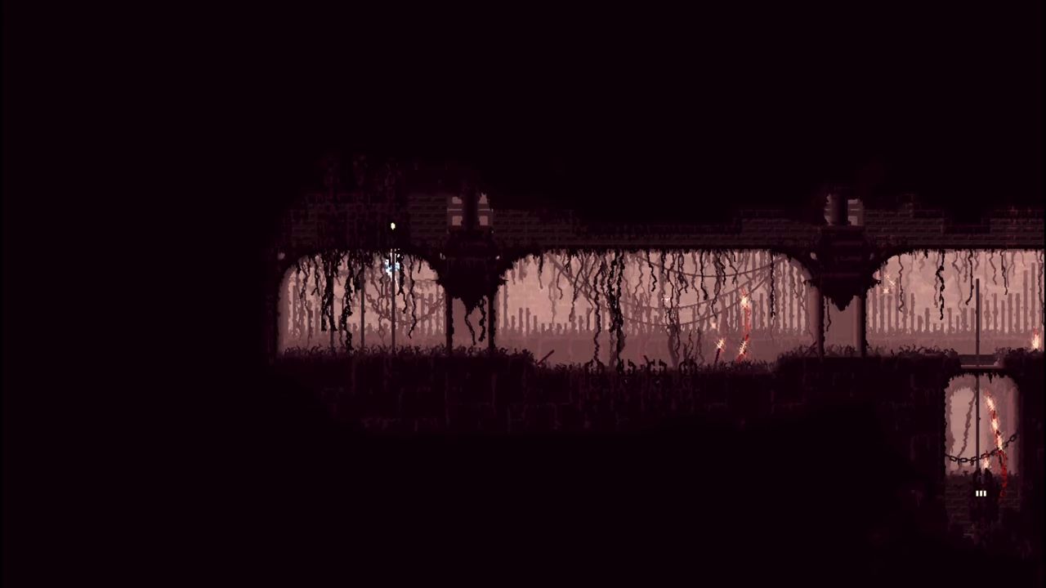
pyautogui.press('space')
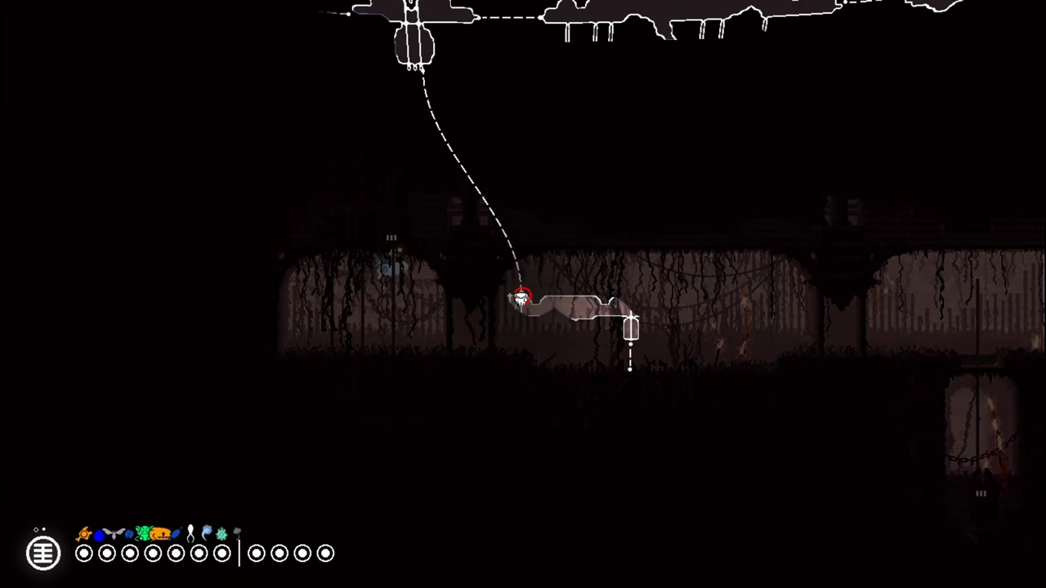
pyautogui.press('space')
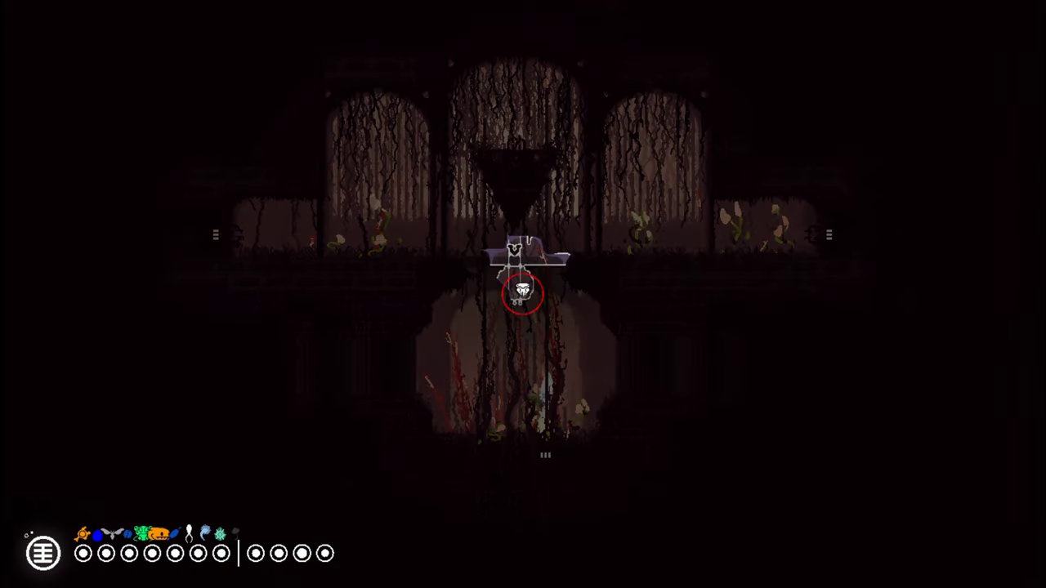
pyautogui.press('Up')
pyautogui.press('Up')
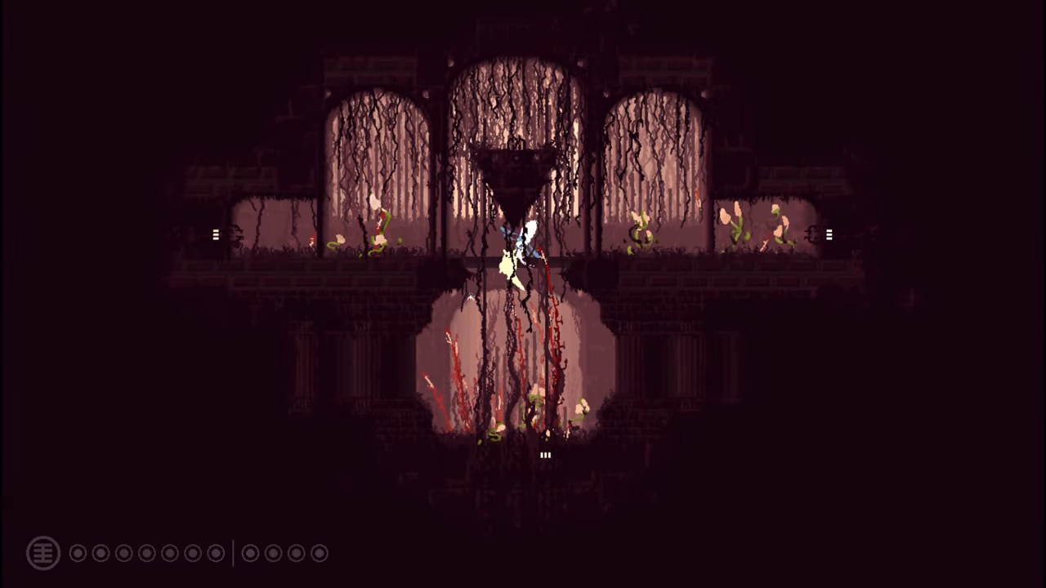
pyautogui.press('Left')
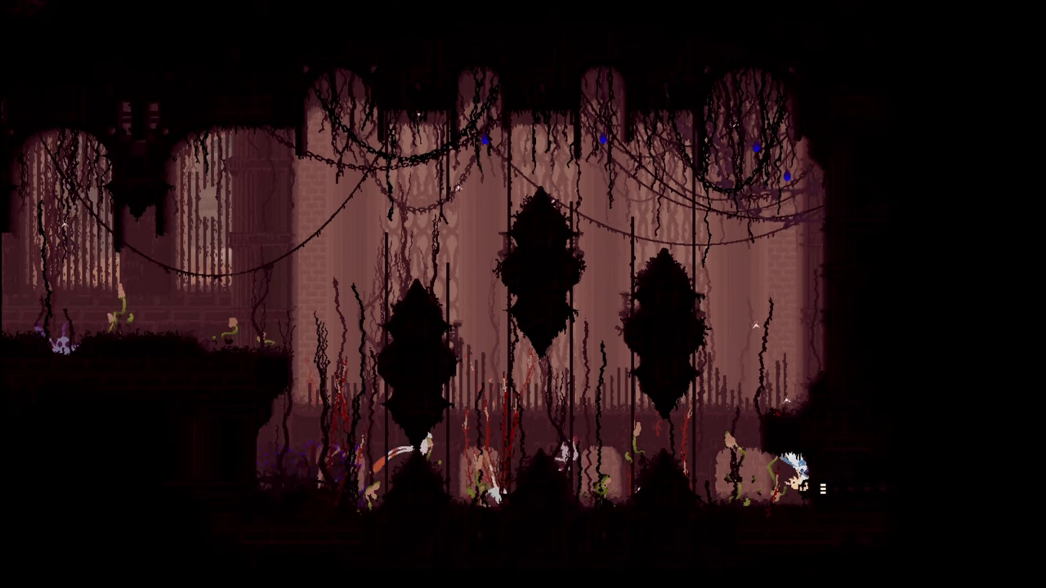
pyautogui.press('Tab')
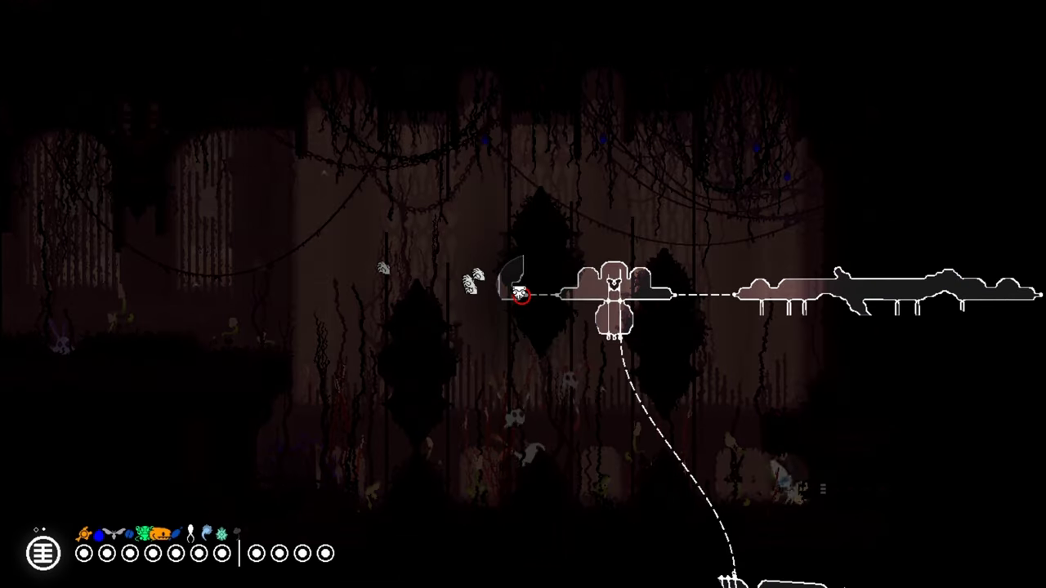
pyautogui.press('Left')
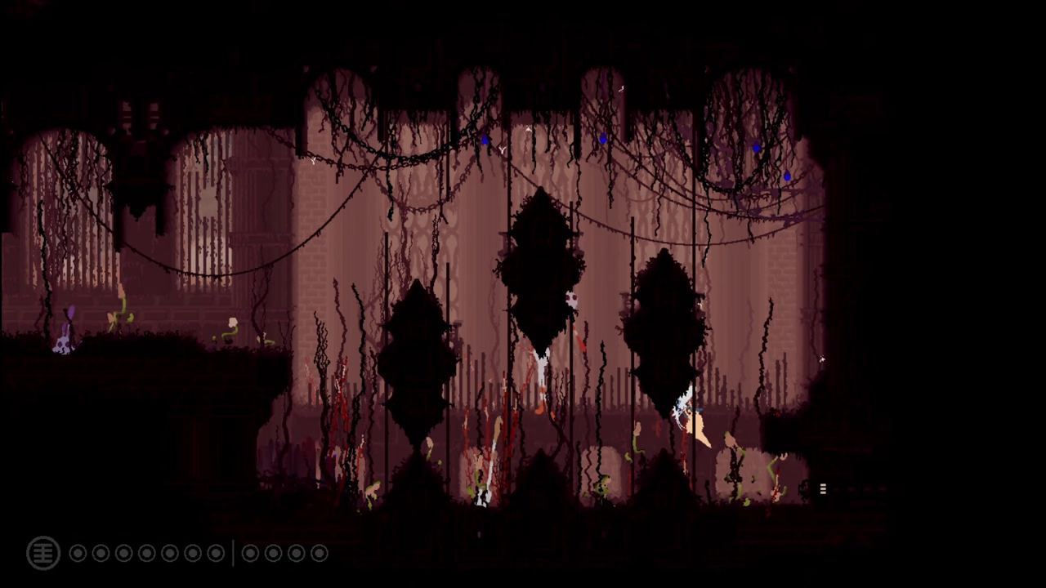
pyautogui.press('Left')
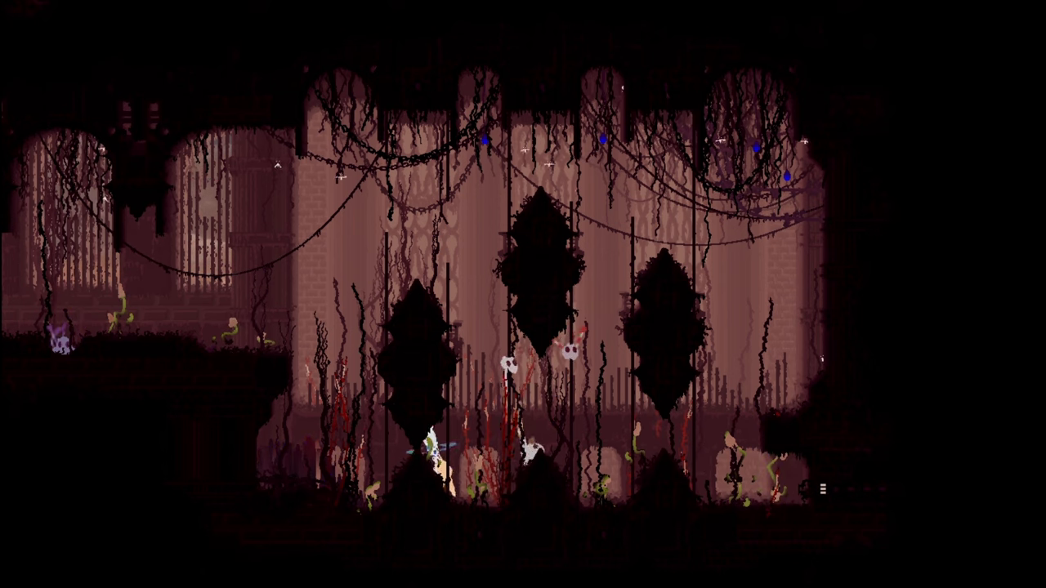
pyautogui.press('Left')
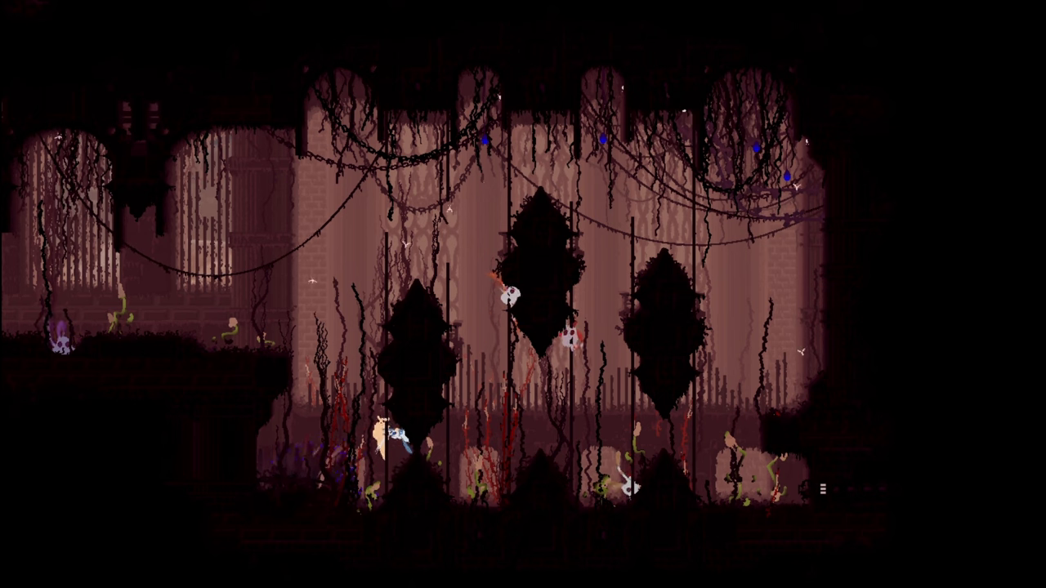
pyautogui.press('Down')
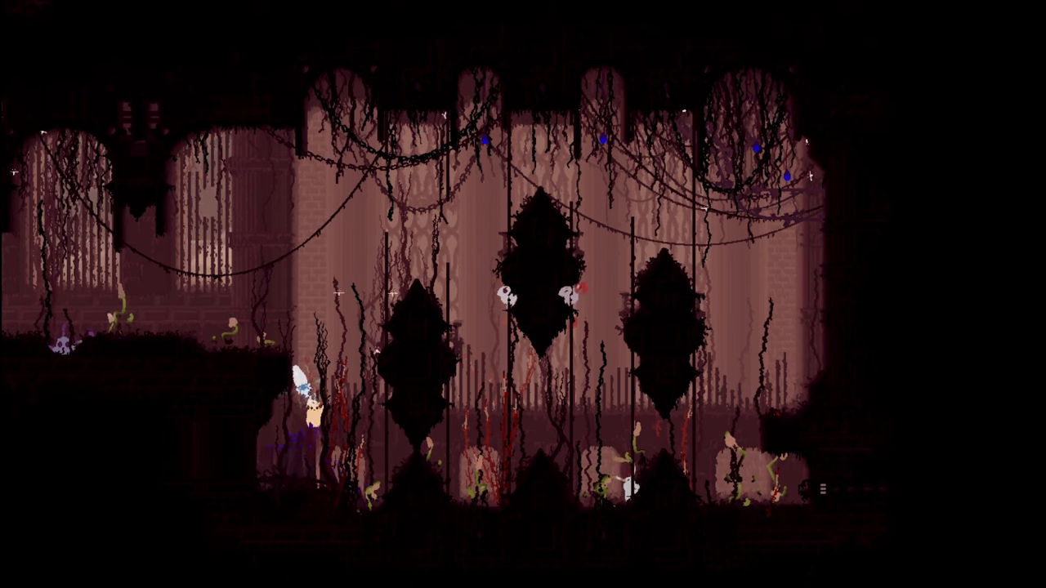
pyautogui.press('Up')
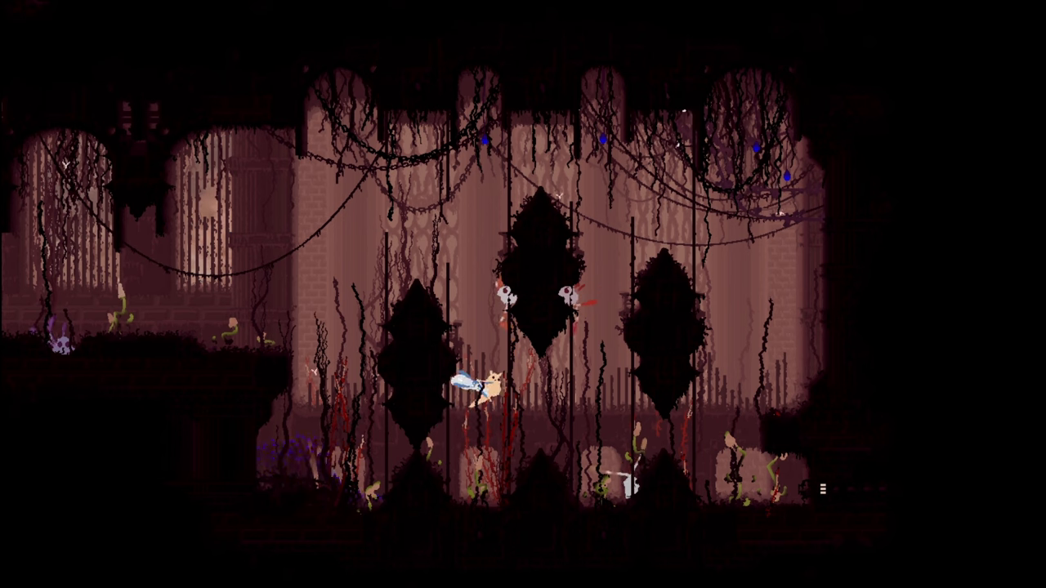
pyautogui.press('Left')
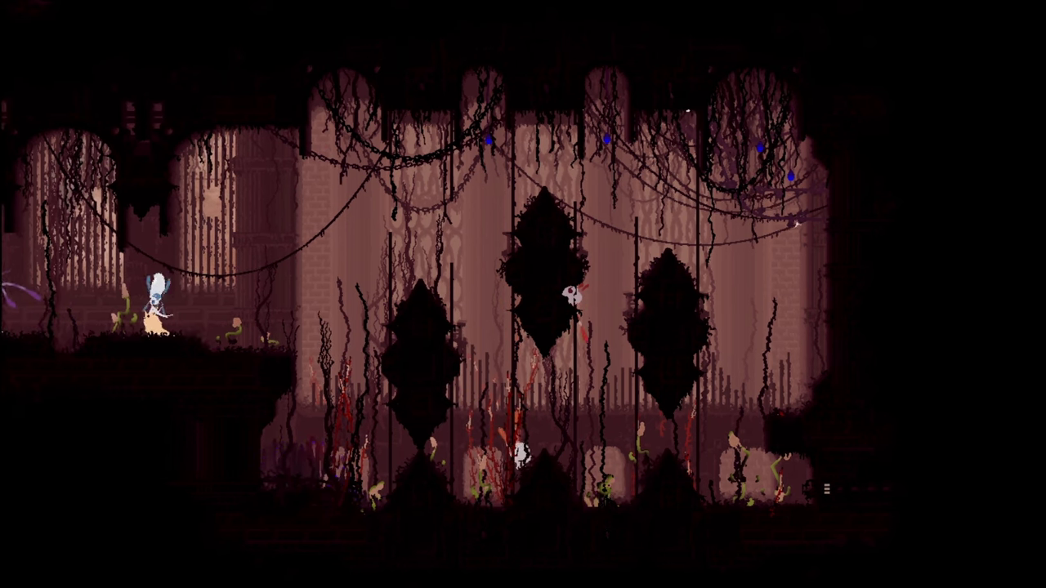
pyautogui.press('Left')
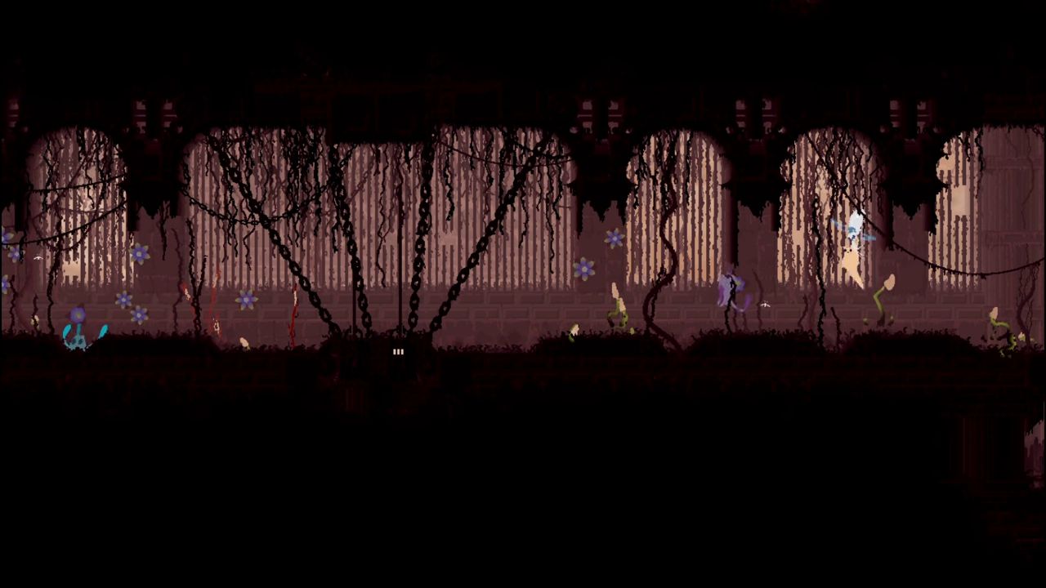
pyautogui.press('Left')
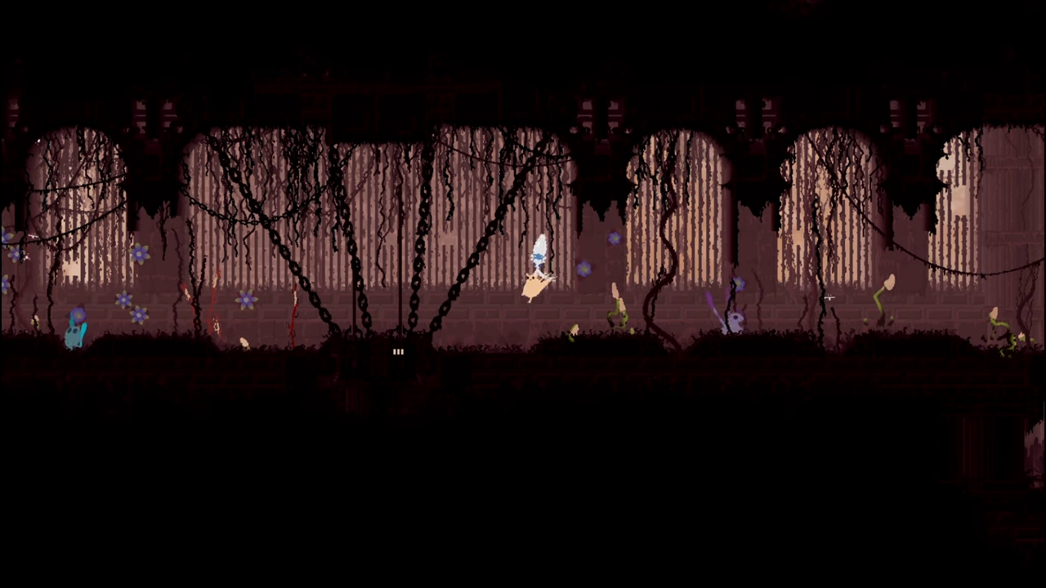
pyautogui.press('Left')
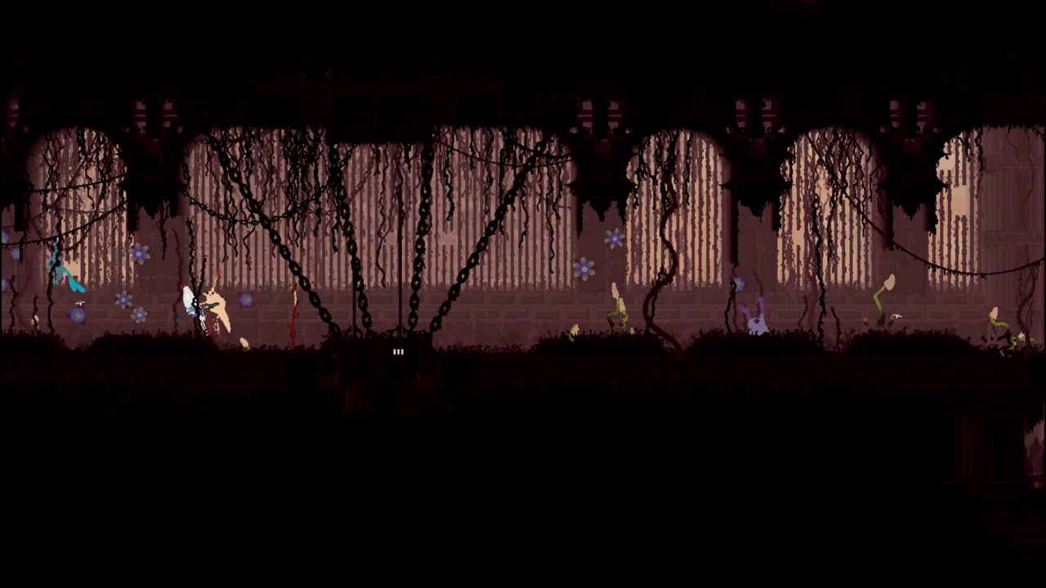
pyautogui.press('Right')
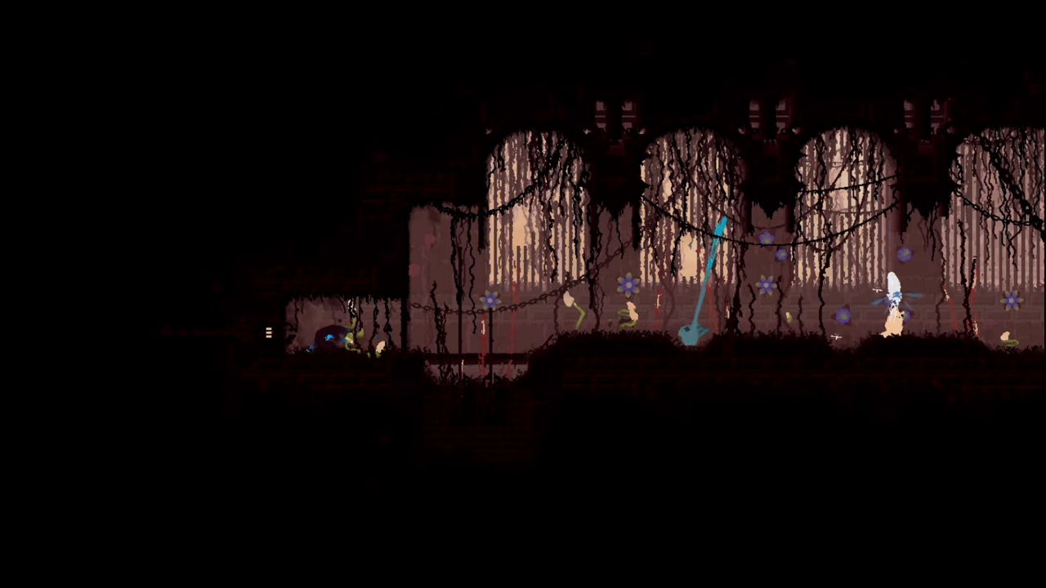
pyautogui.press('Right')
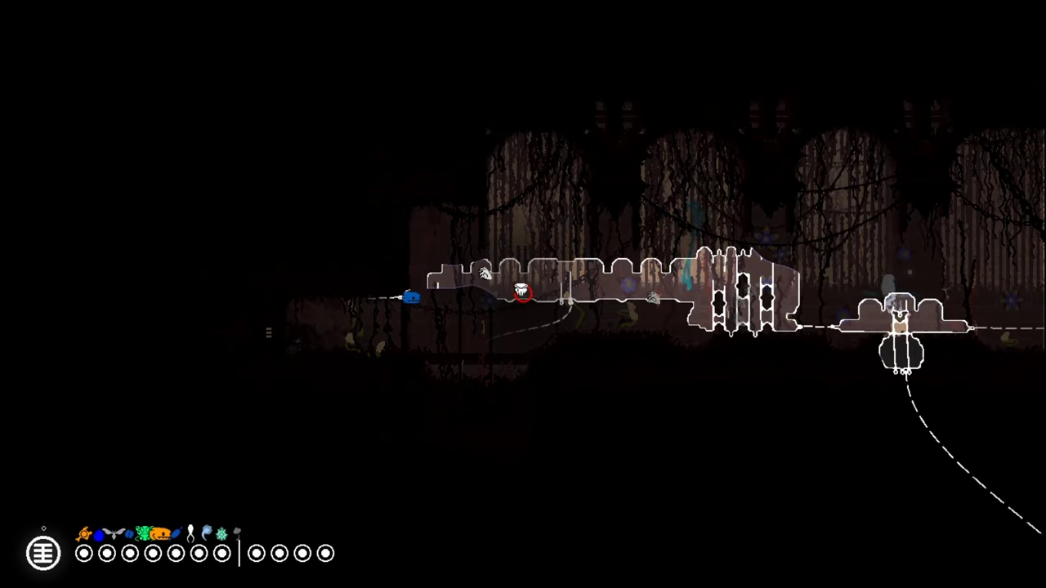
pyautogui.press('Right')
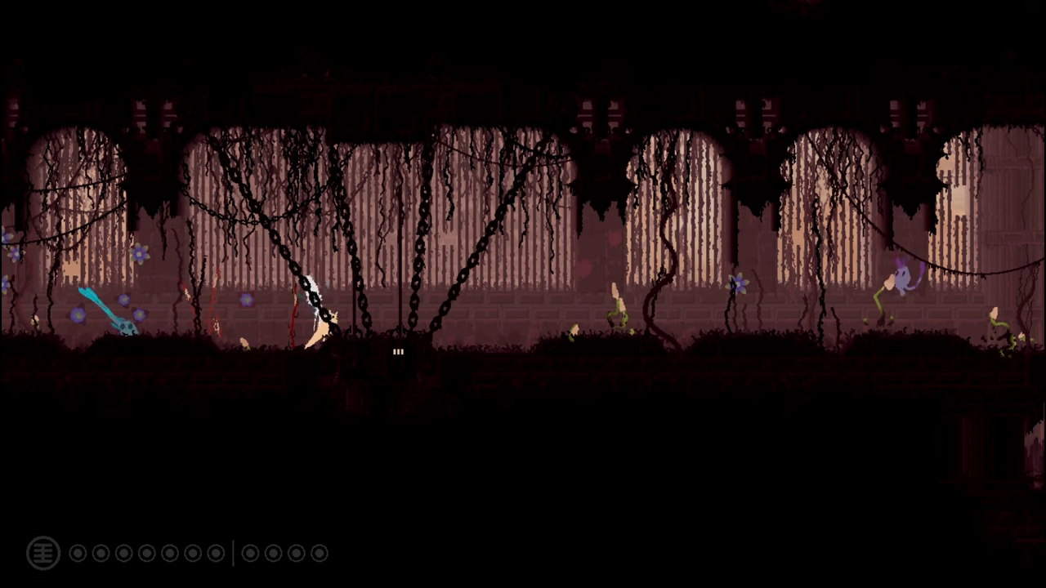
pyautogui.press('Up')
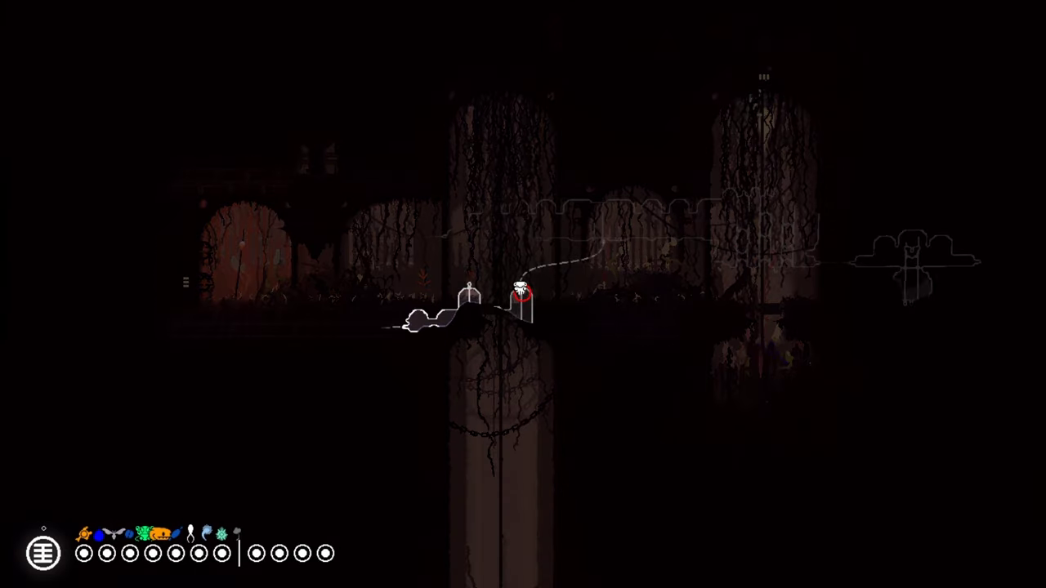
pyautogui.press('Tab')
pyautogui.press('Left')
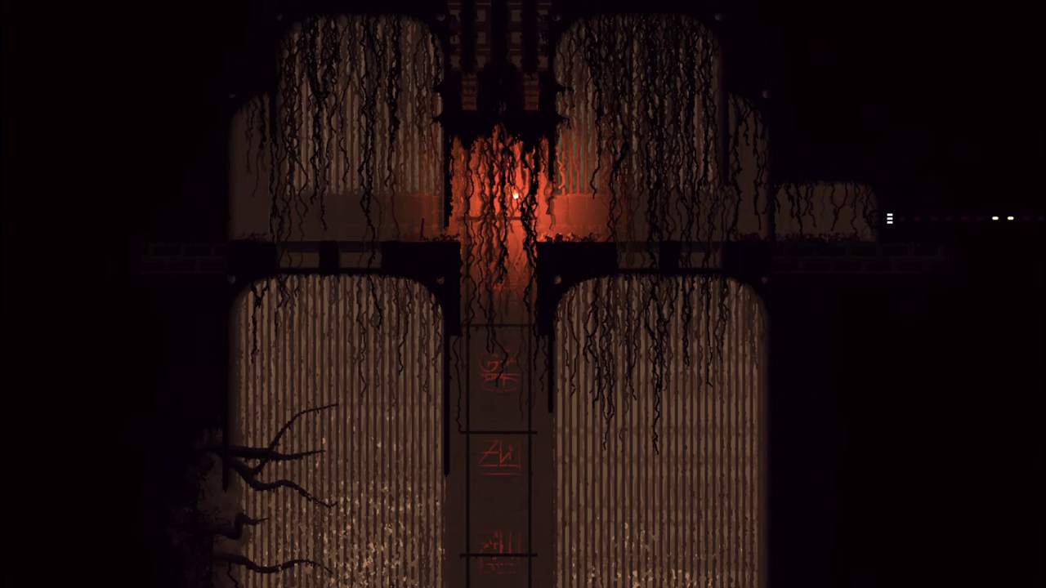
pyautogui.press('Tab')
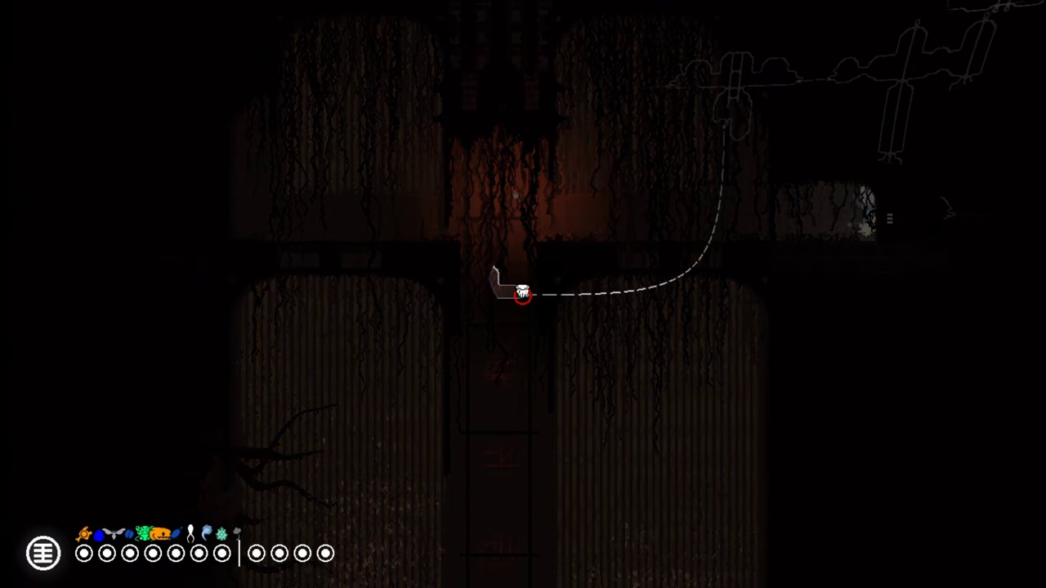
pyautogui.press('Tab')
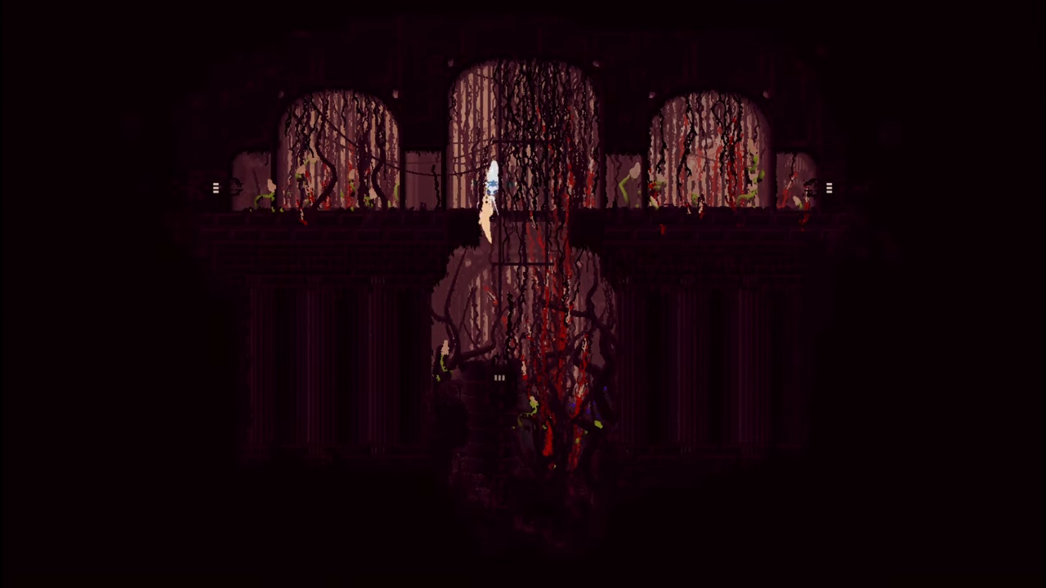
pyautogui.press('Tab')
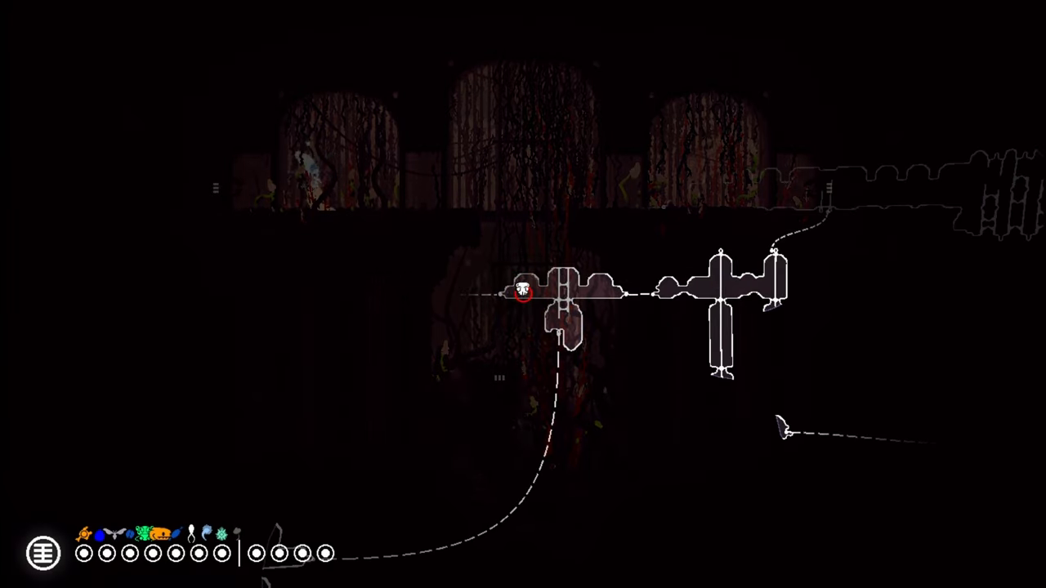
pyautogui.press('Tab')
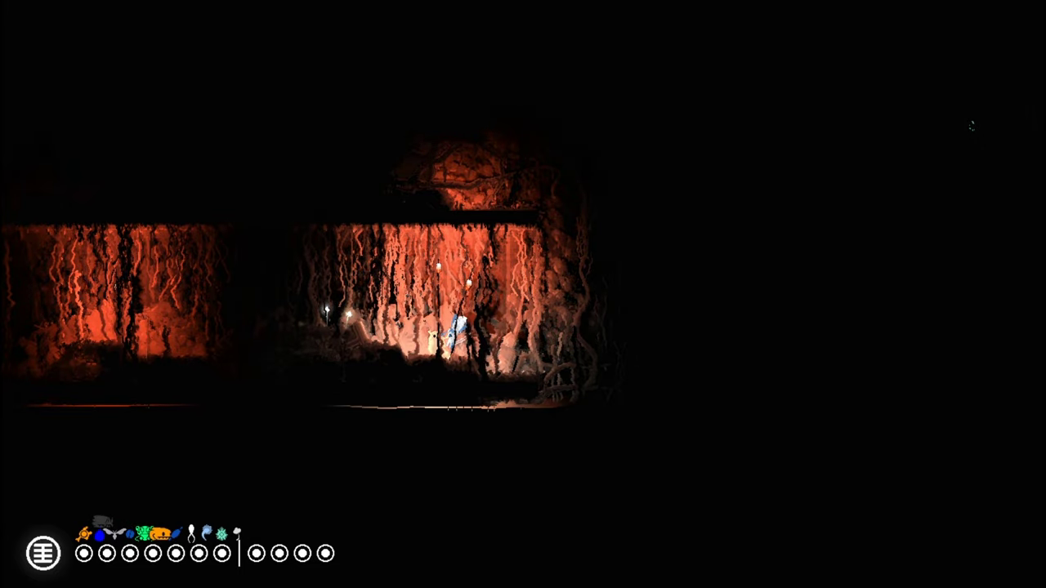
pyautogui.press('Left')
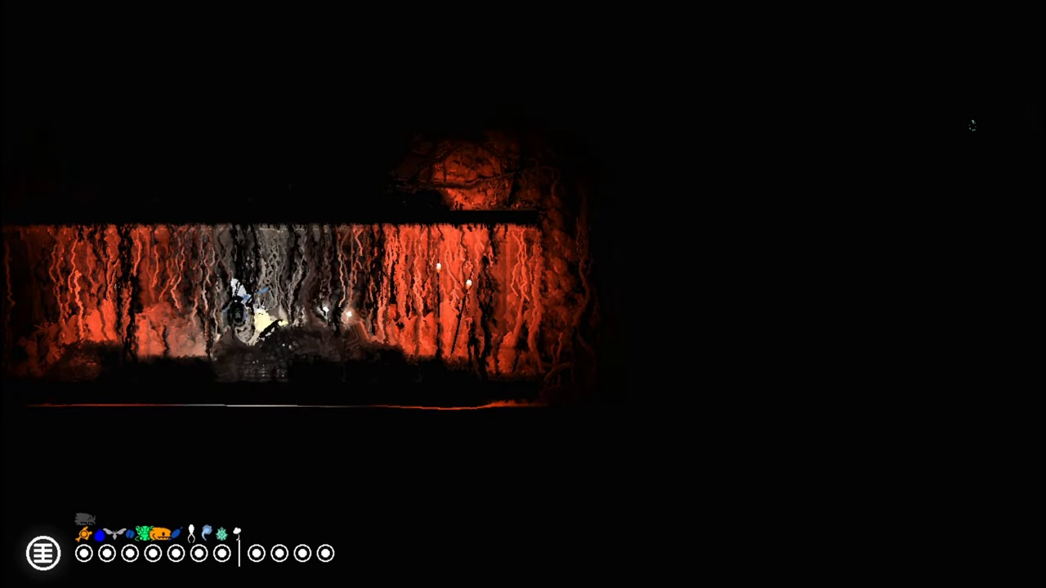
pyautogui.press('Left')
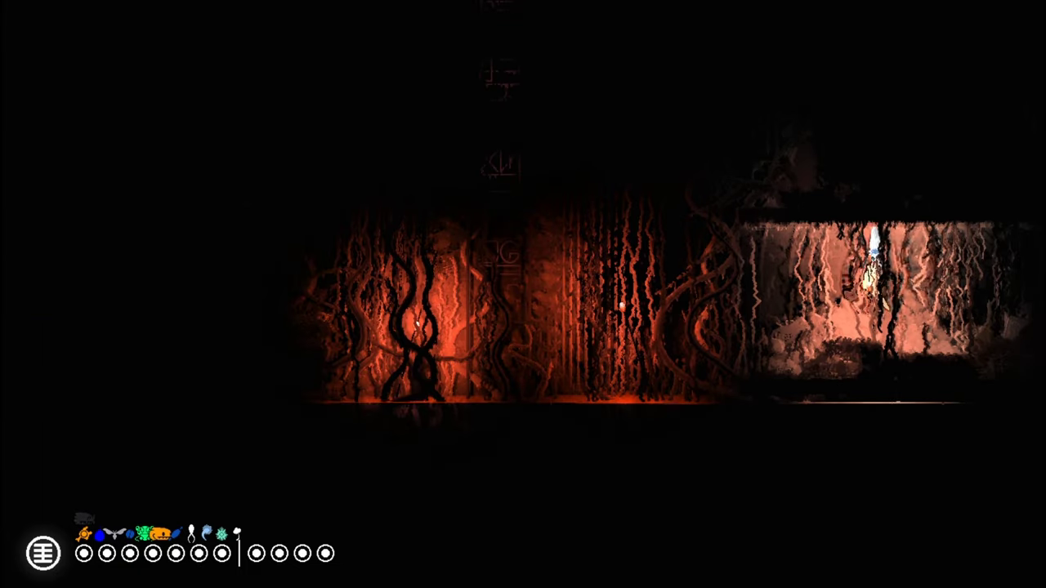
pyautogui.press('Down')
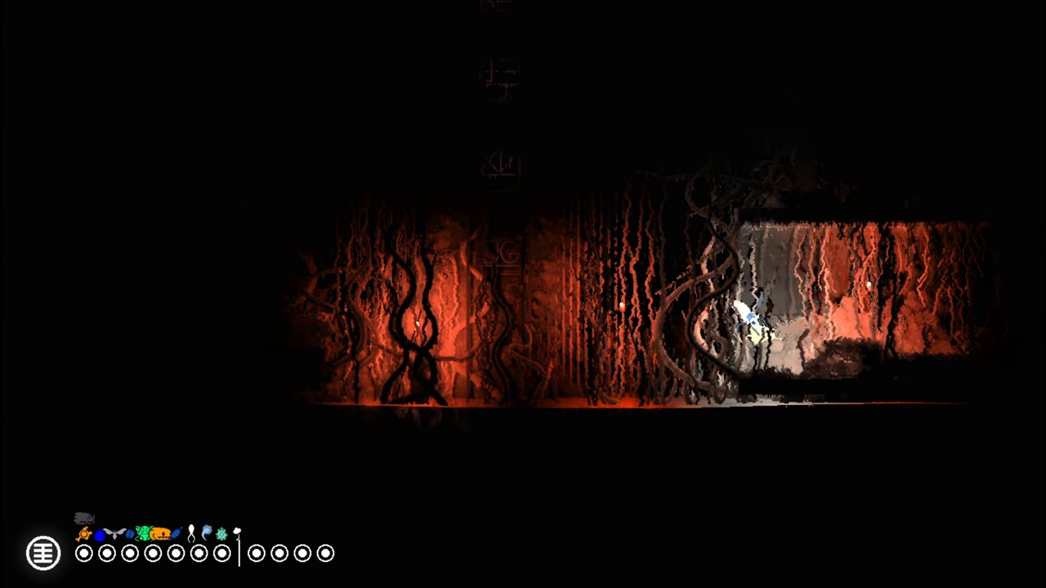
pyautogui.press('Left')
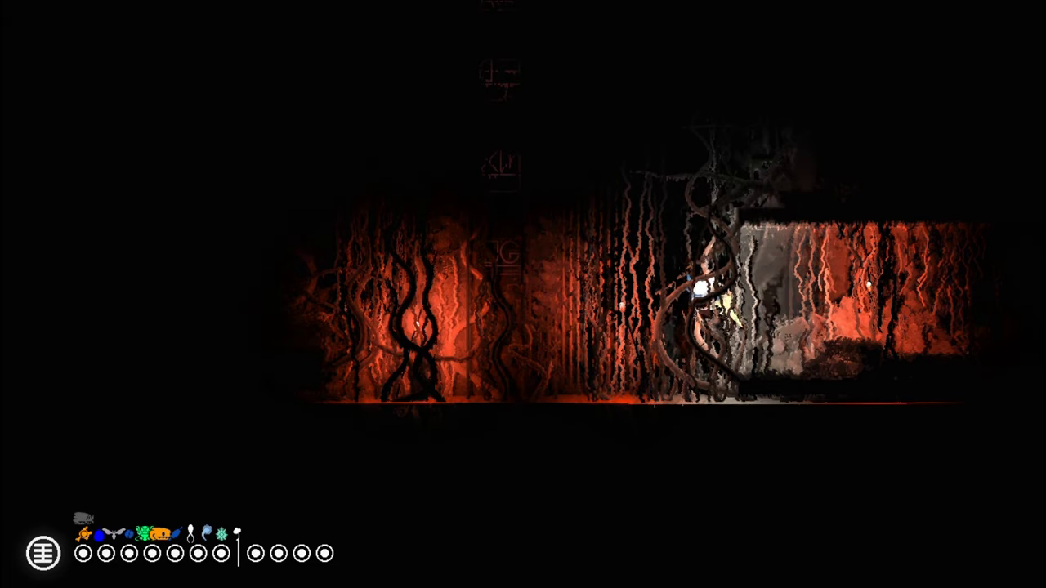
pyautogui.press('Up')
pyautogui.press('Left')
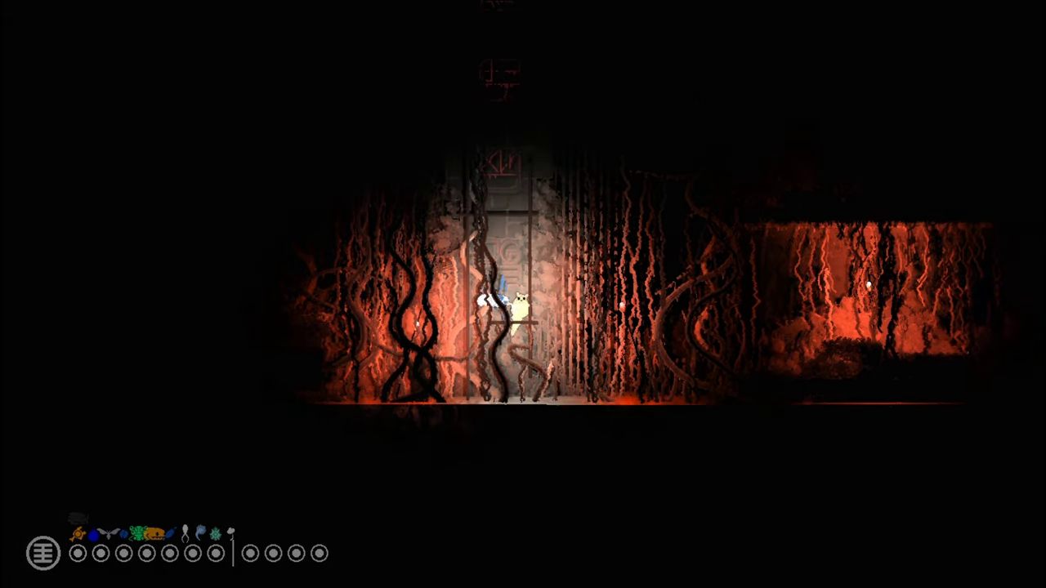
pyautogui.press('Up')
pyautogui.press('Up')
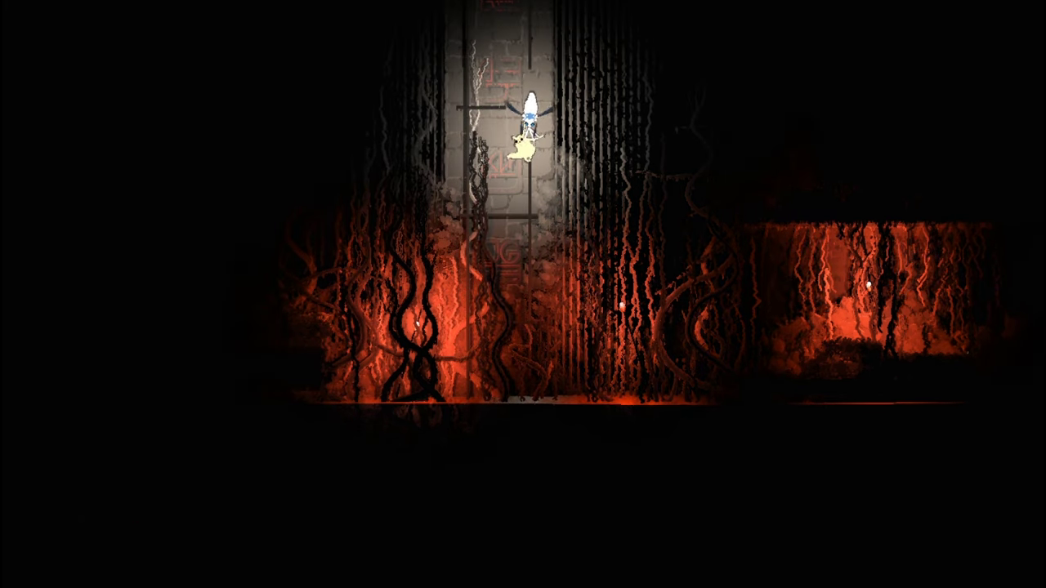
pyautogui.press('Up')
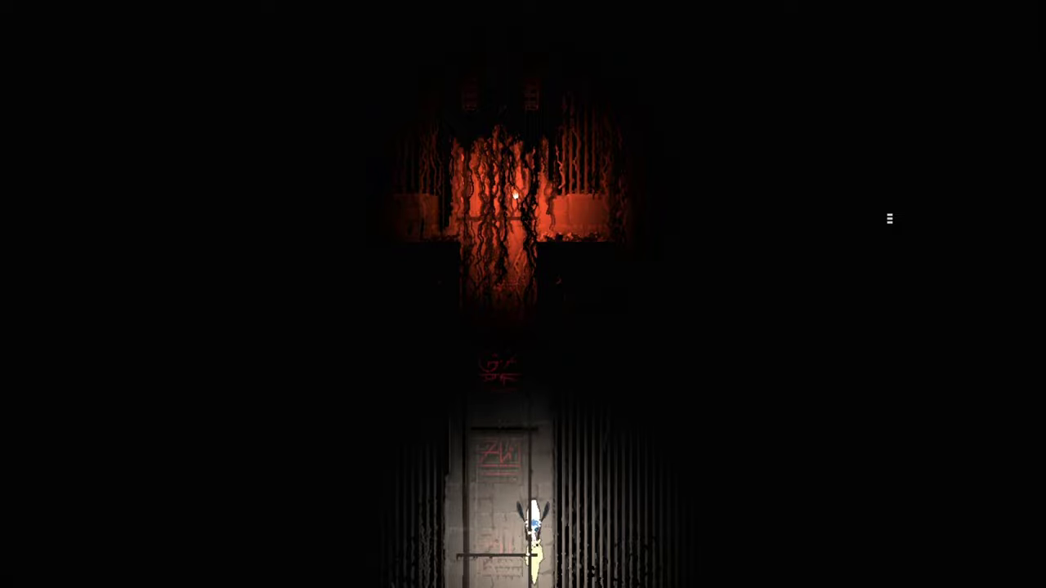
pyautogui.press('Up')
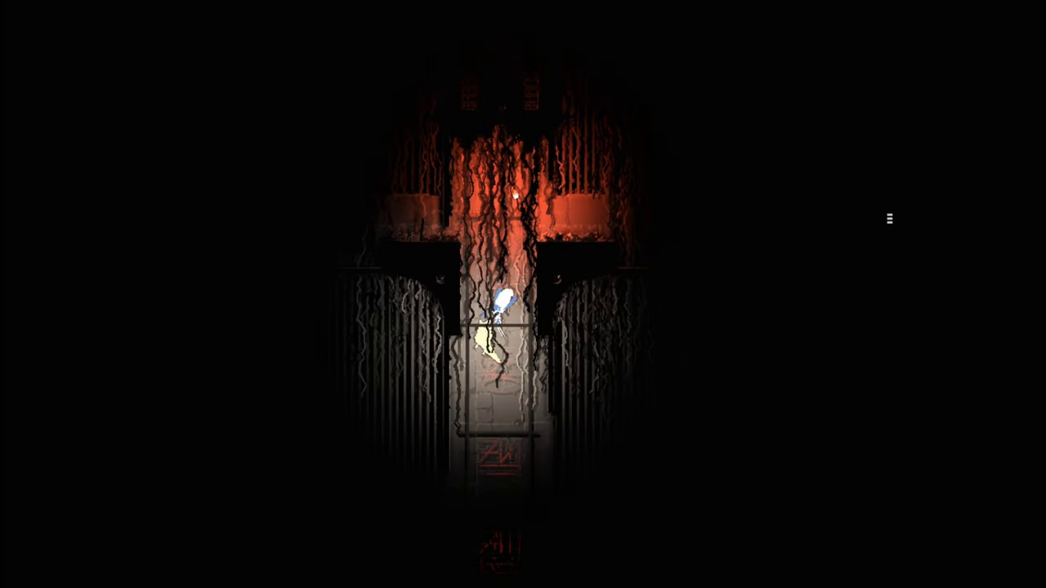
pyautogui.press('Up')
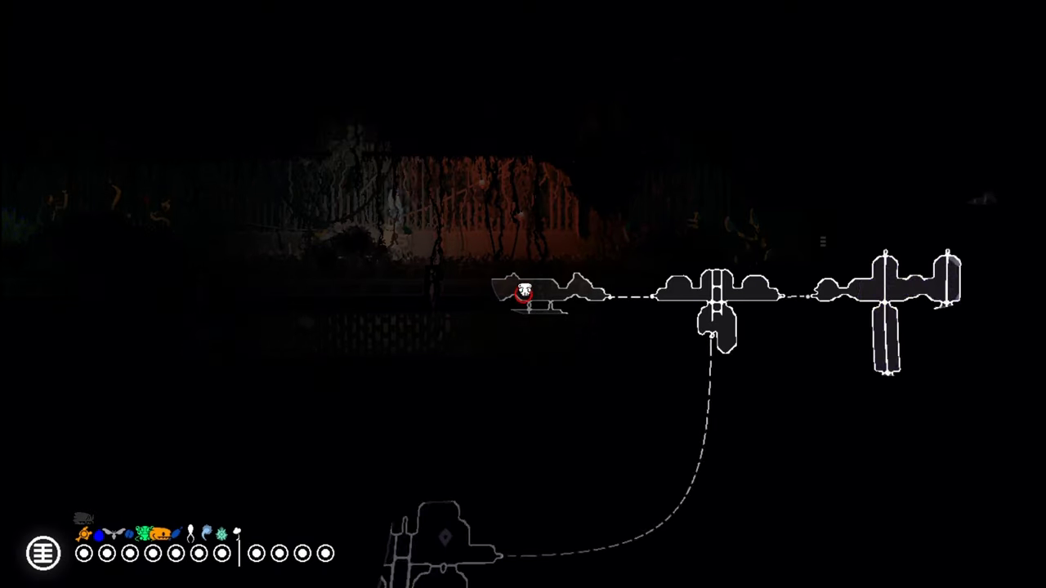
pyautogui.press('Tab')
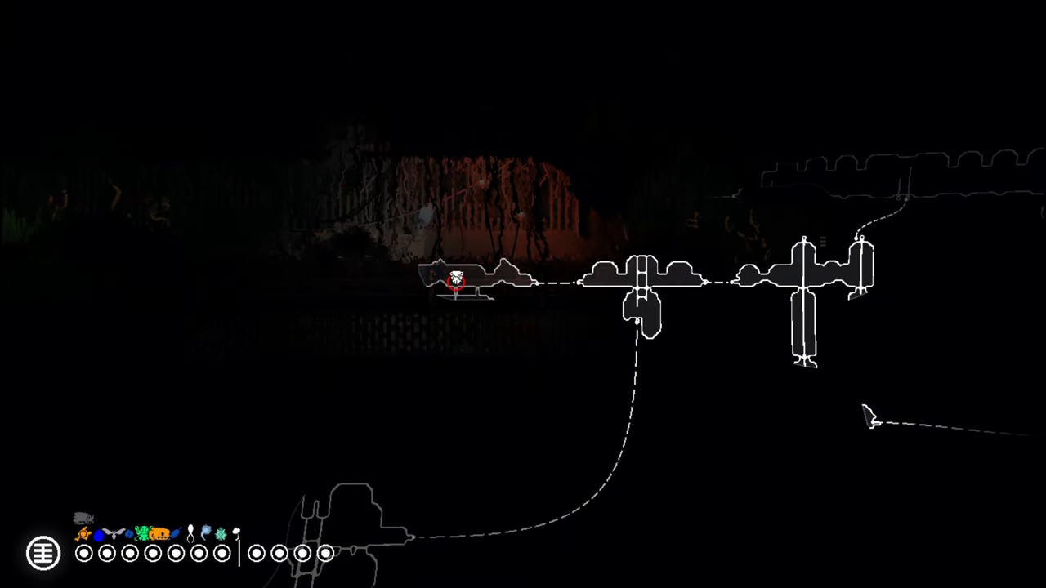
pyautogui.press('Tab')
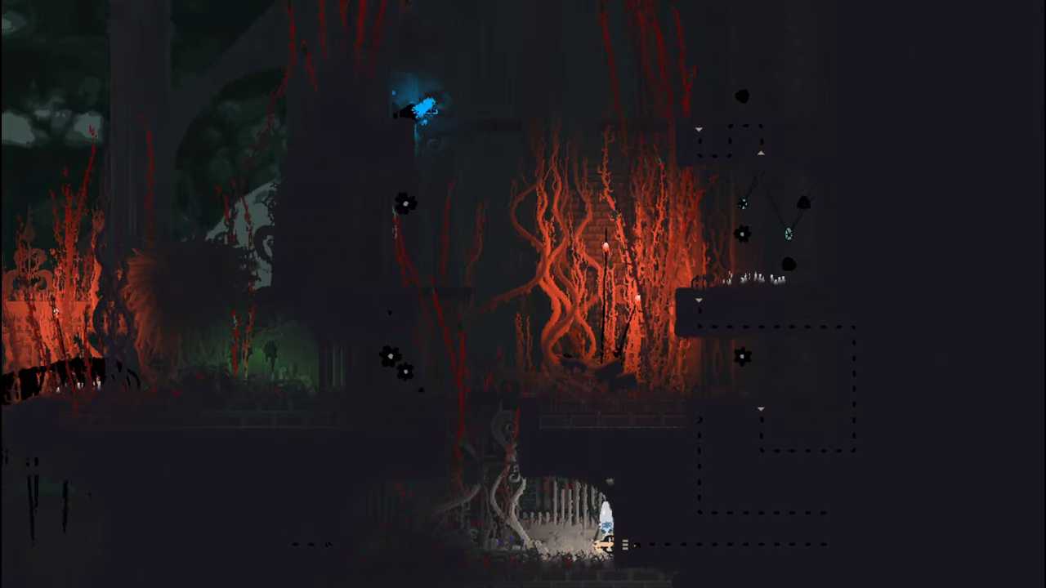
pyautogui.press('Tab')
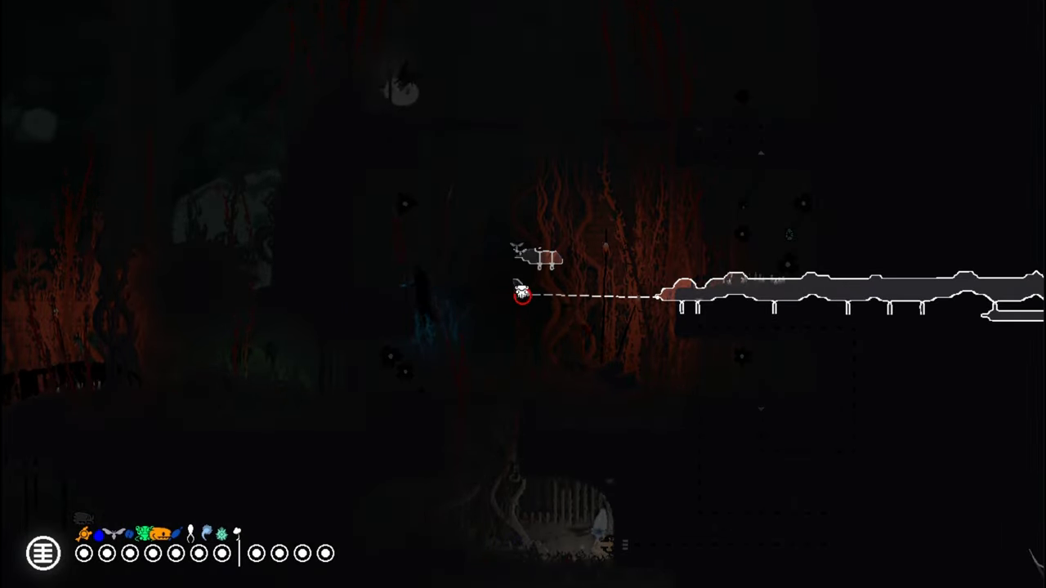
pyautogui.press('Tab')
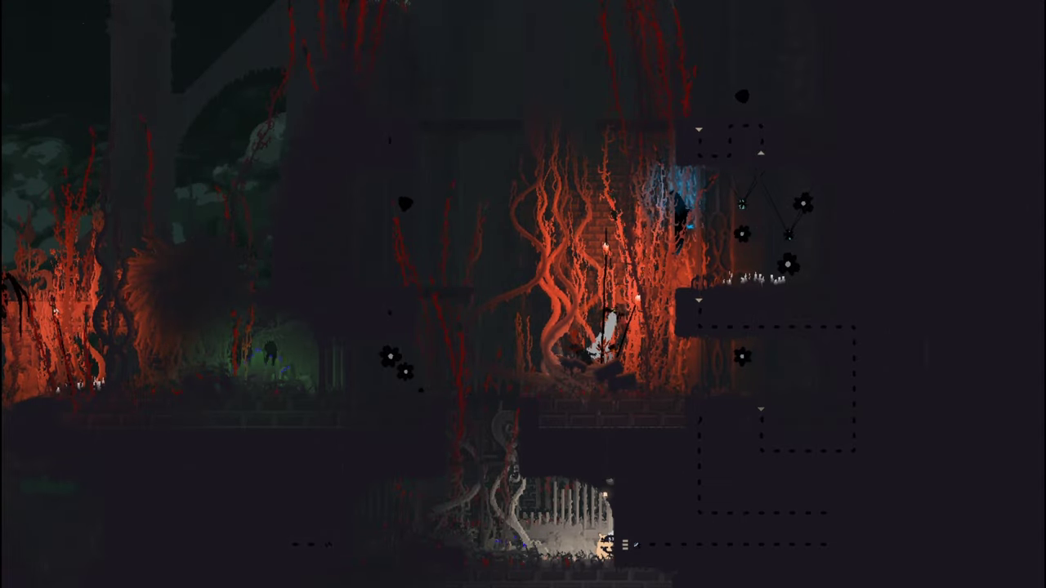
pyautogui.press('space')
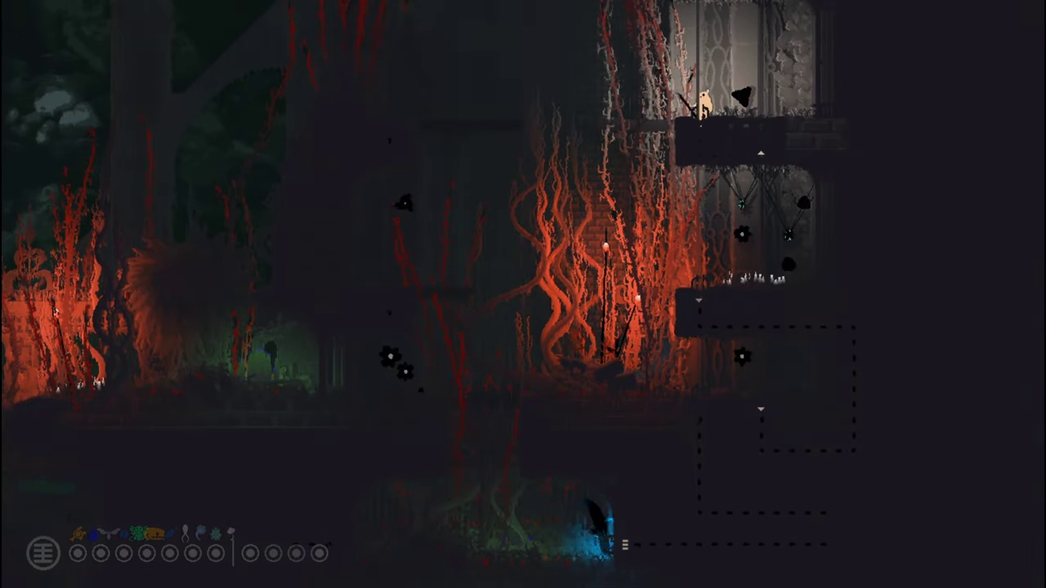
pyautogui.press('Tab')
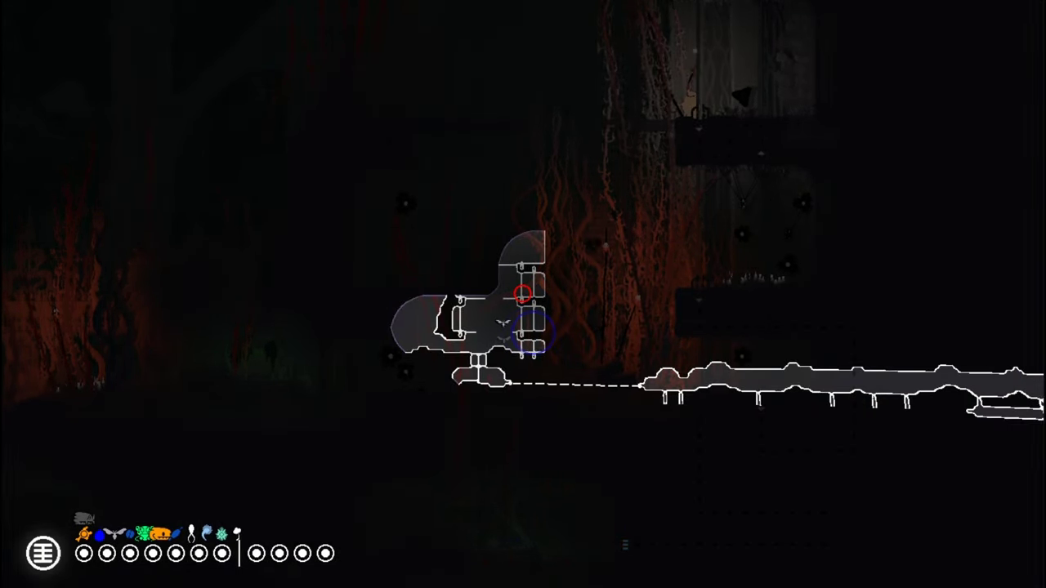
pyautogui.press('Tab')
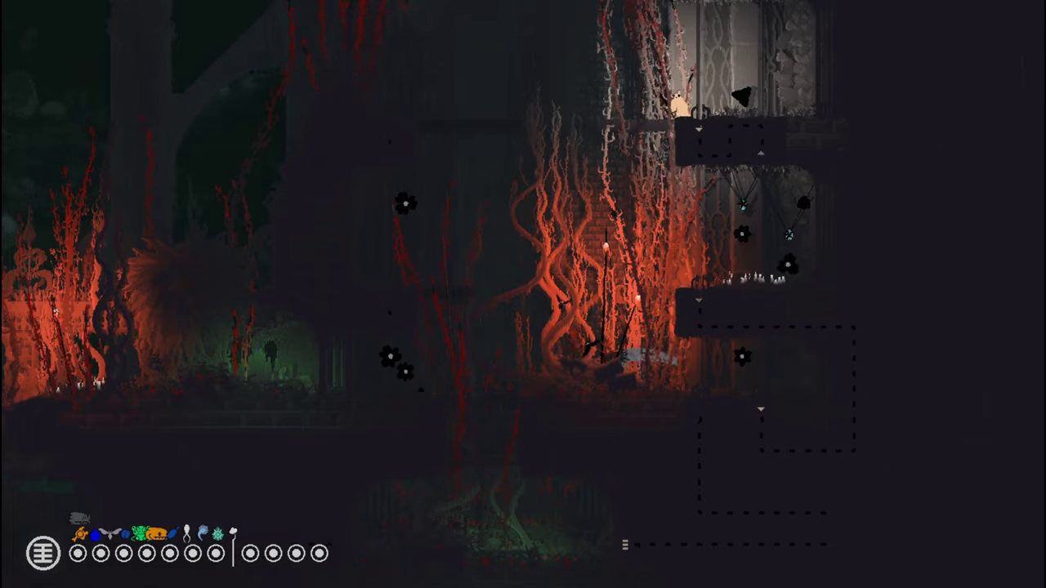